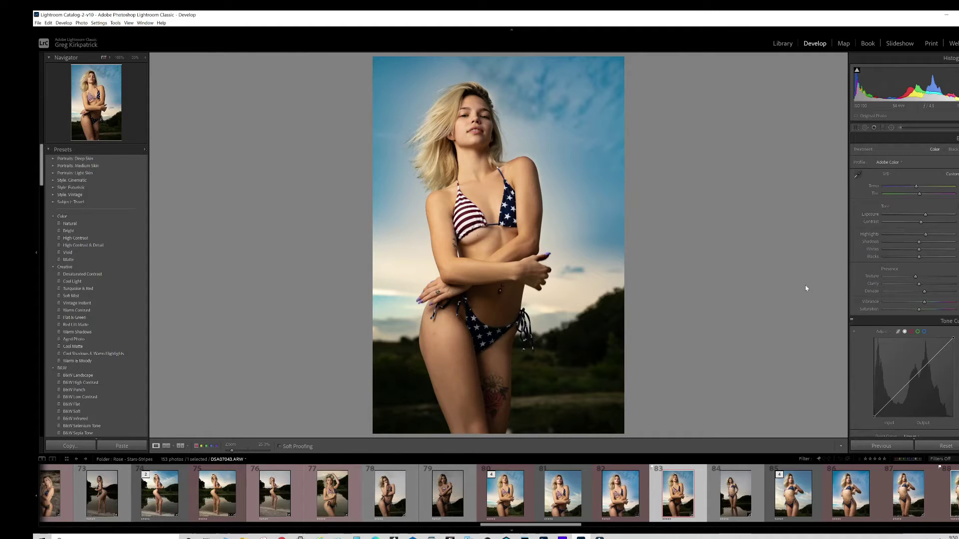
# - Reset all develop settings to compare with the unedited photo, and undo the reset
pyautogui.hotkey('ctrl', 'shift', 'r')
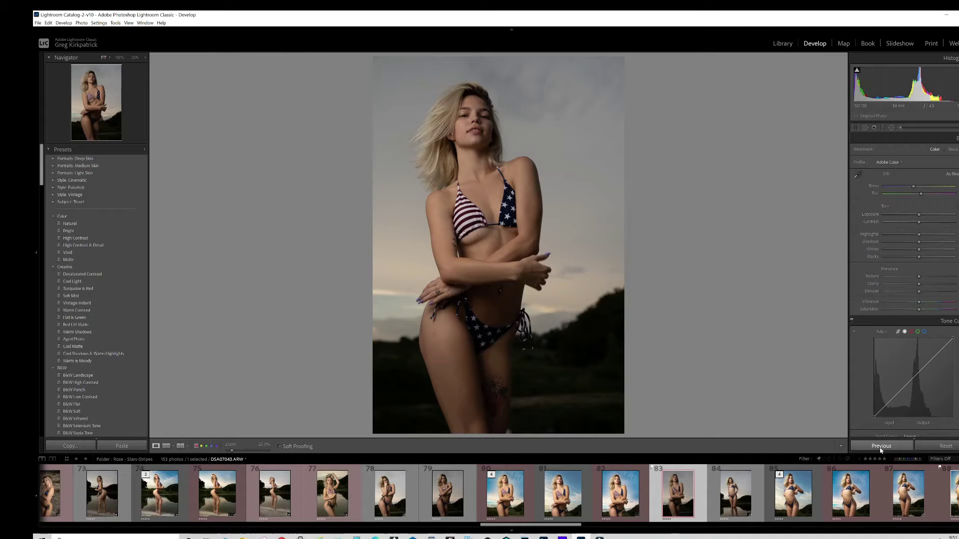
pyautogui.hotkey('ctrl', 'z')
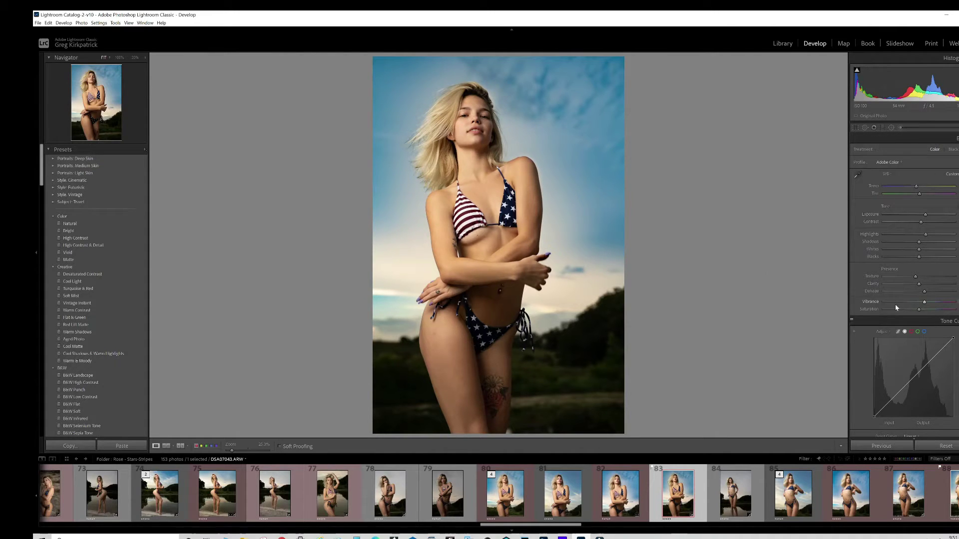
# - Reset Dehaze to its default, raise it again slightly to compare the sky, and undo a final small reduction
pyautogui.doubleClick(925, 293)
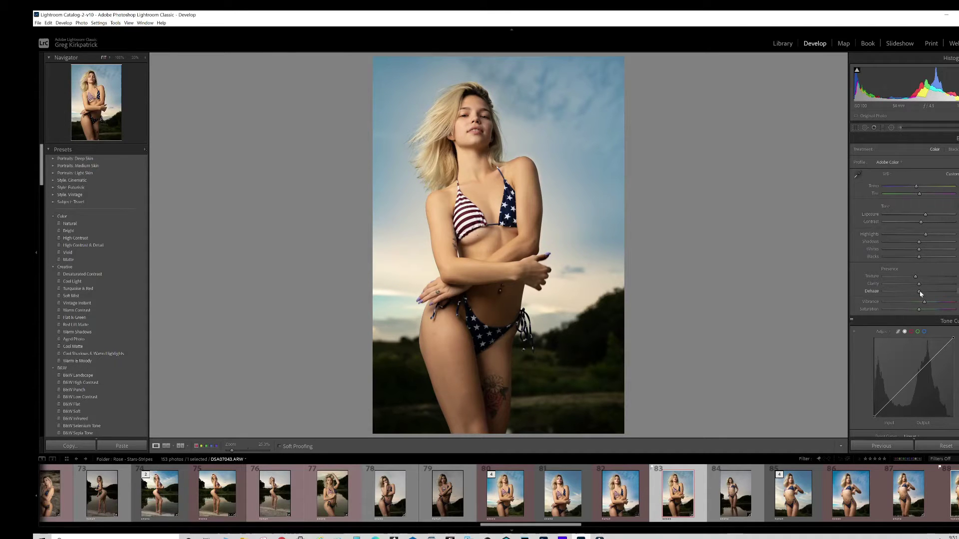
pyautogui.moveTo(920, 293); pyautogui.dragTo(925, 294)
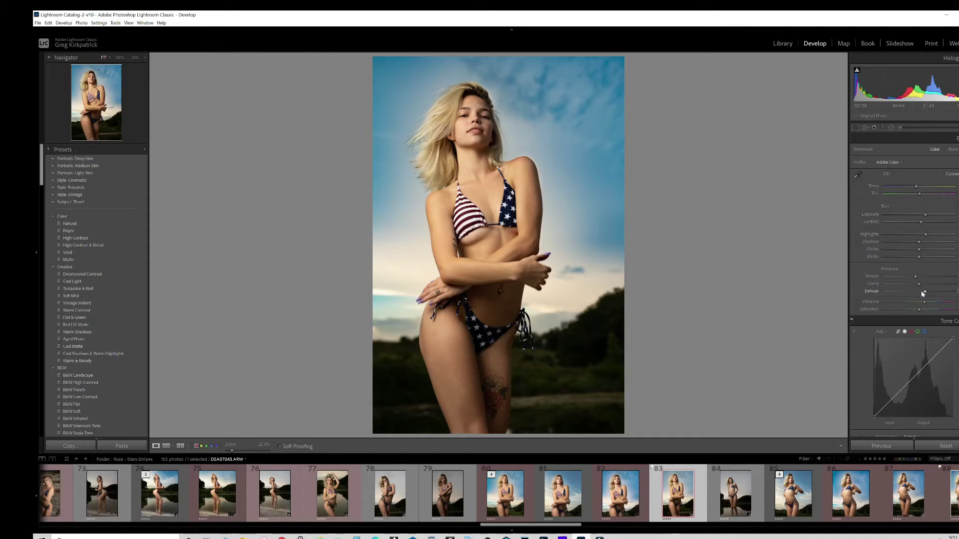
pyautogui.moveTo(923, 293); pyautogui.dragTo(922, 293)
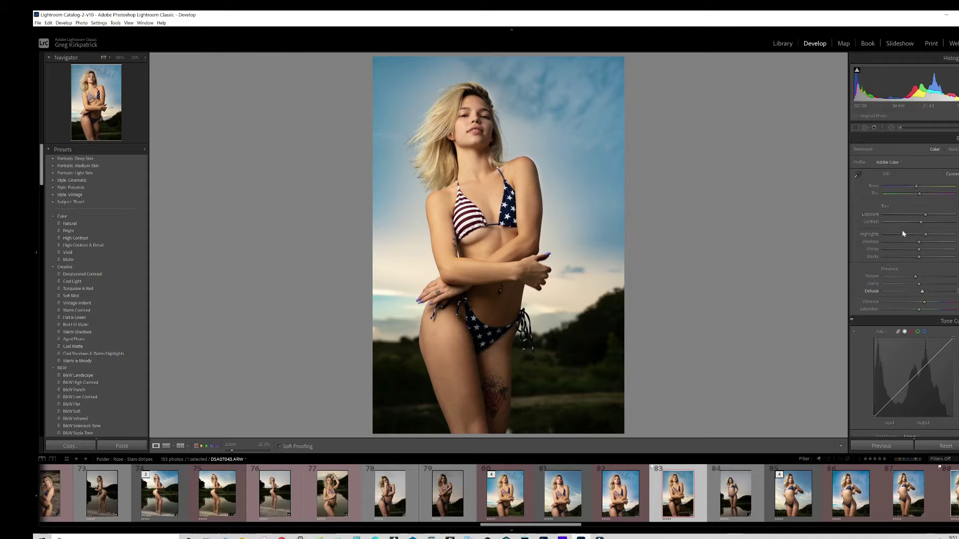
pyautogui.hotkey('ctrl', 'z')
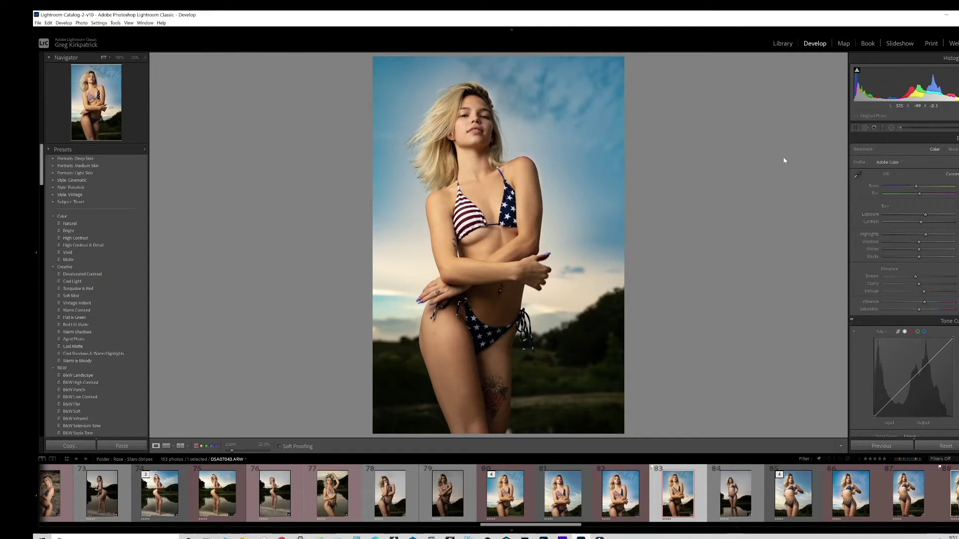
# - Open the Adjustment Brush to view the existing adjustment in the sky, and close it
pyautogui.click(900, 130)
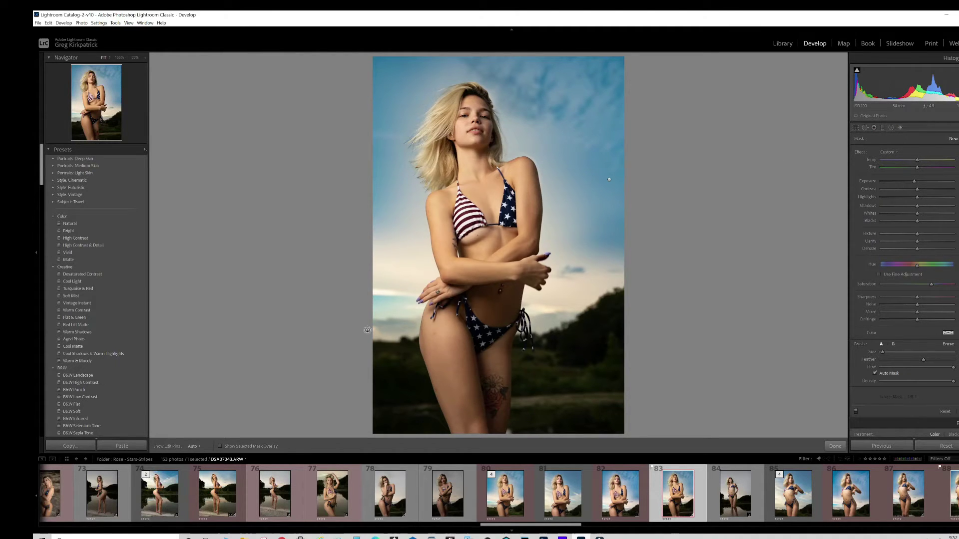
pyautogui.click(900, 126)
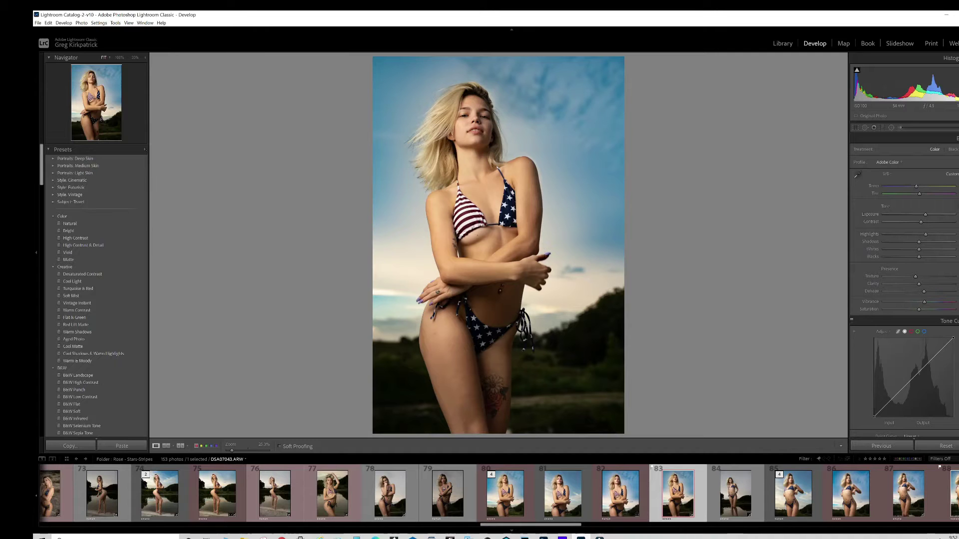
# - Switch to Photoshop and crop the photo to a 4:5 ratio, shifting the subject right and extending the canvas beyond the photo's left edge
pyautogui.click(581, 537)
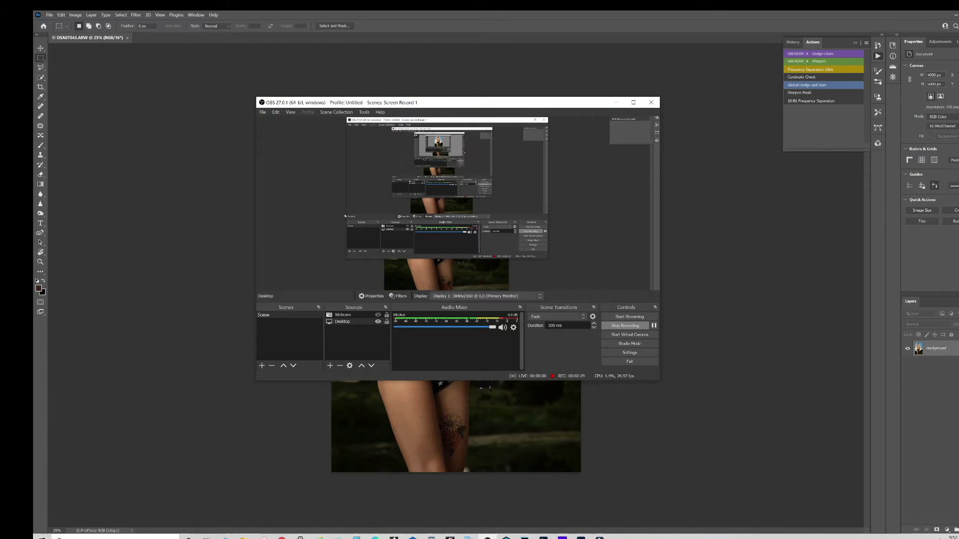
pyautogui.click(582, 537)
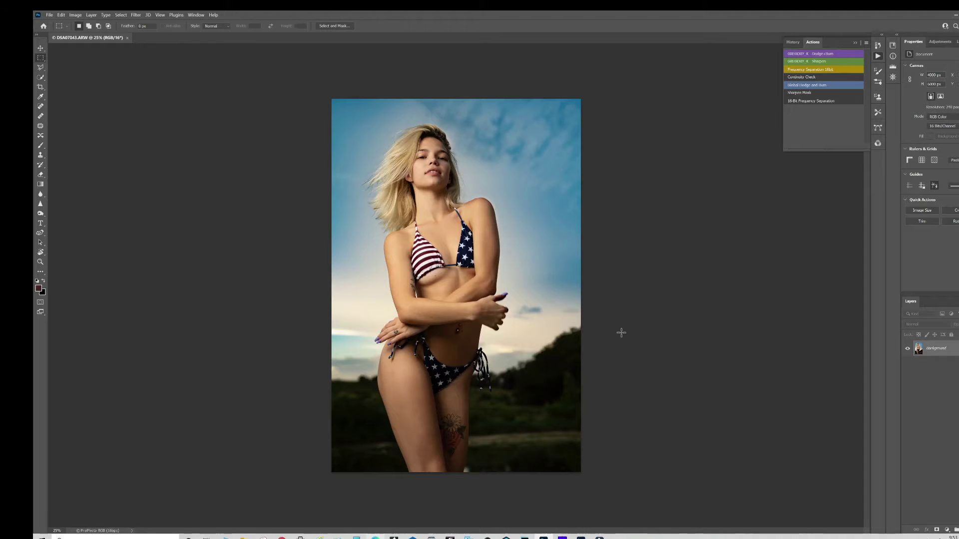
pyautogui.click(41, 86)
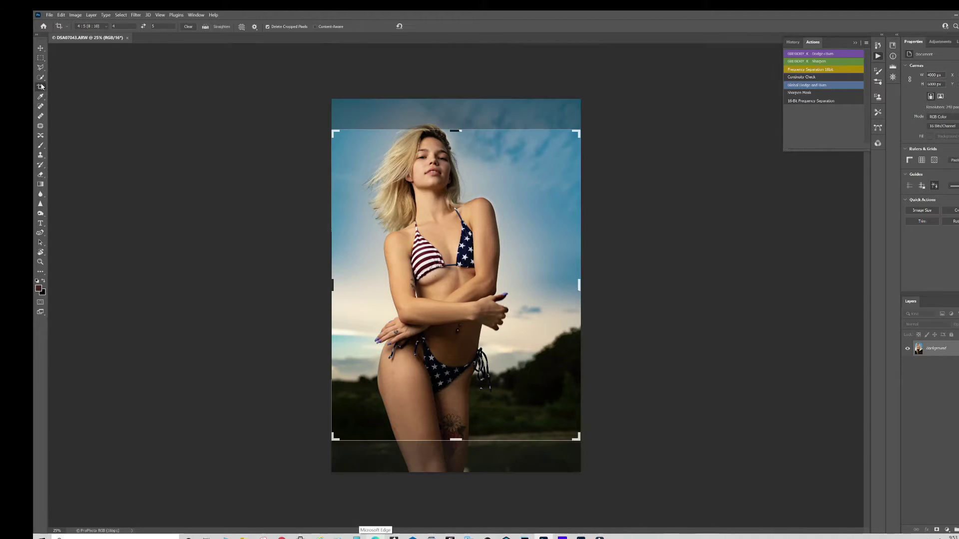
pyautogui.click(454, 131)
pyautogui.moveTo(454, 131); pyautogui.dragTo(456, 115)
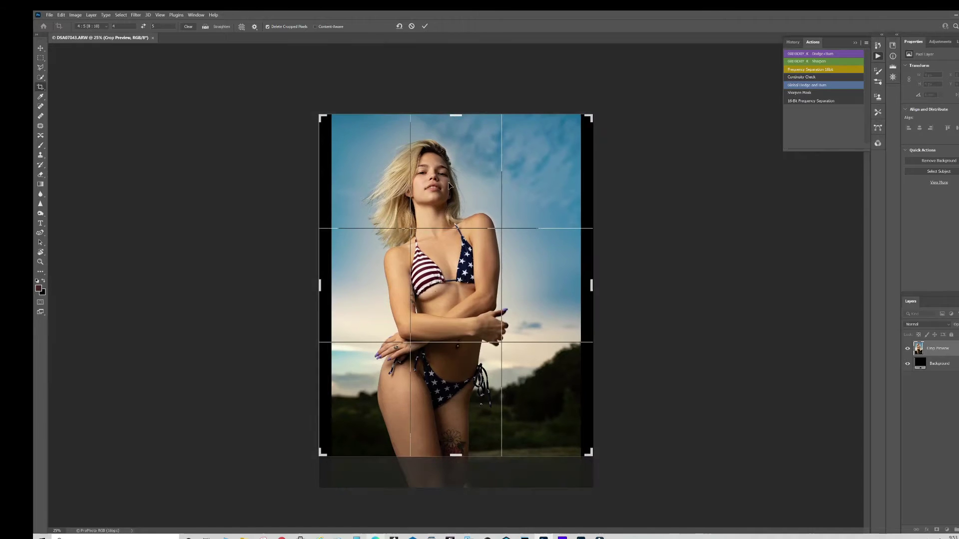
pyautogui.moveTo(427, 316); pyautogui.dragTo(444, 316)
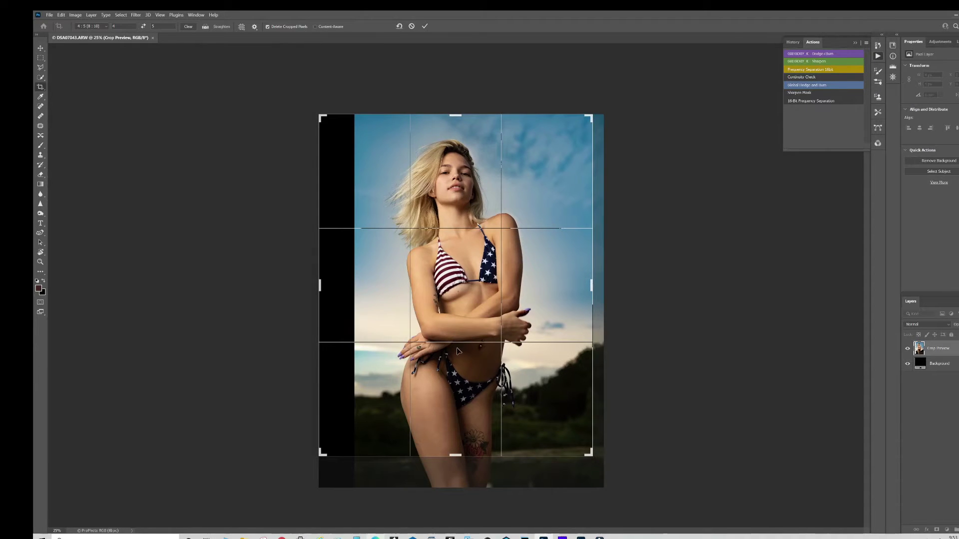
pyautogui.moveTo(454, 456); pyautogui.dragTo(453, 464)
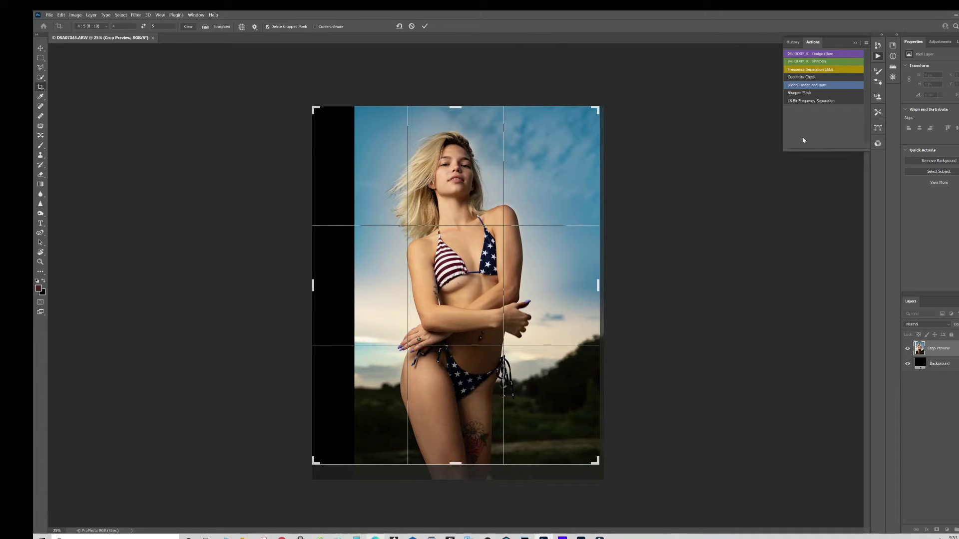
pyautogui.press('Return')
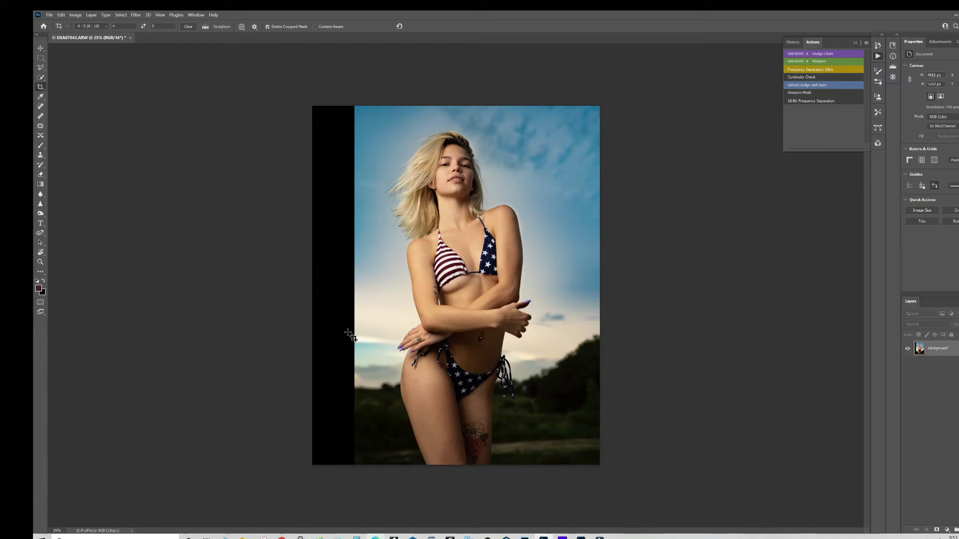
# - Fill the black strip along the photo's left edge with Content-Aware Fill on a new layer, sampling the adjacent sky and ground
pyautogui.click(41, 58)
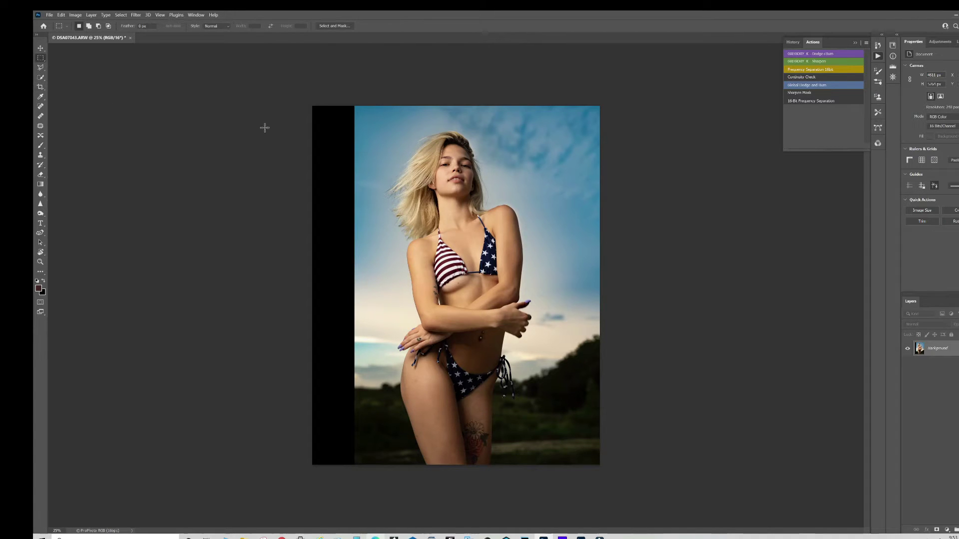
pyautogui.moveTo(295, 96); pyautogui.dragTo(355, 528)
pyautogui.click(61, 15)
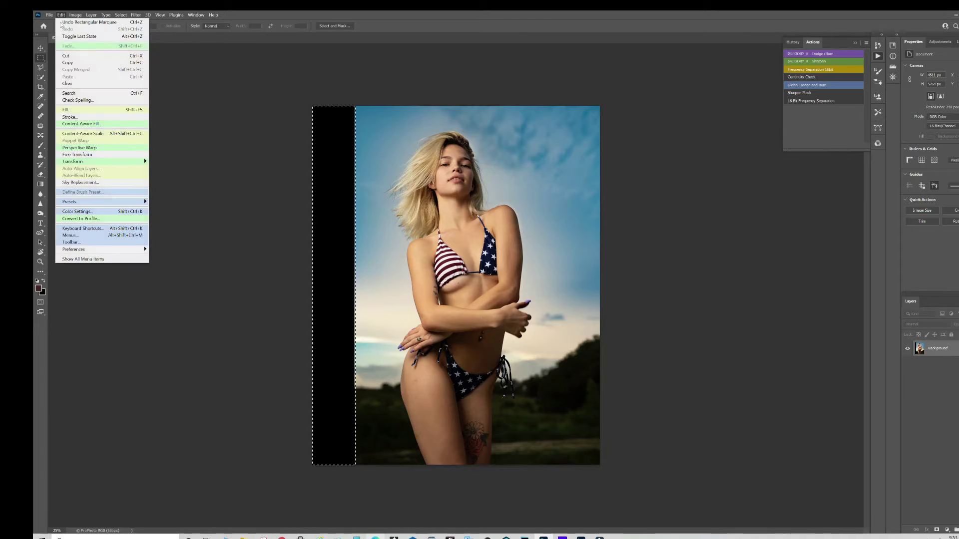
pyautogui.click(82, 124)
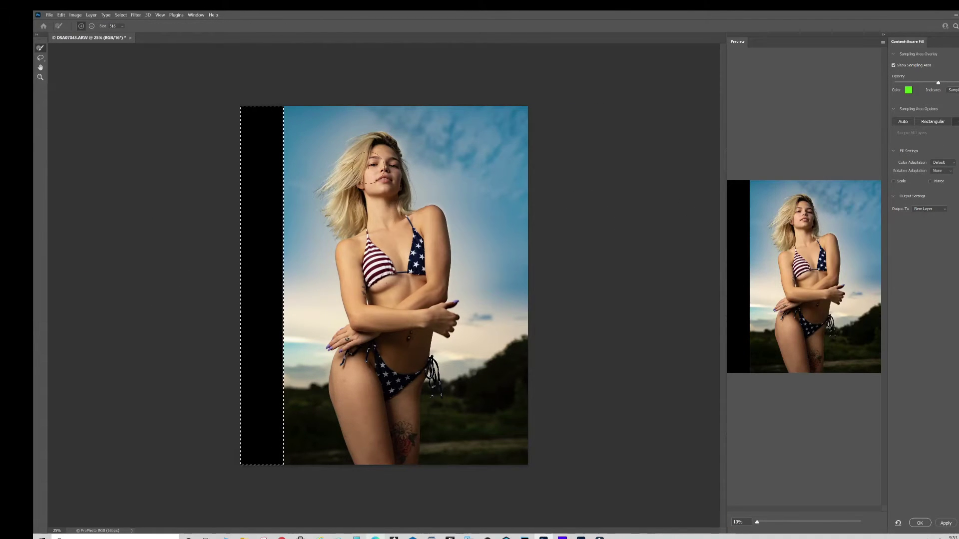
pyautogui.moveTo(295, 117)
pyautogui.mouseDown()
pyautogui.moveTo(286, 201)
pyautogui.moveTo(300, 367)
pyautogui.moveTo(291, 463)
pyautogui.mouseUp()
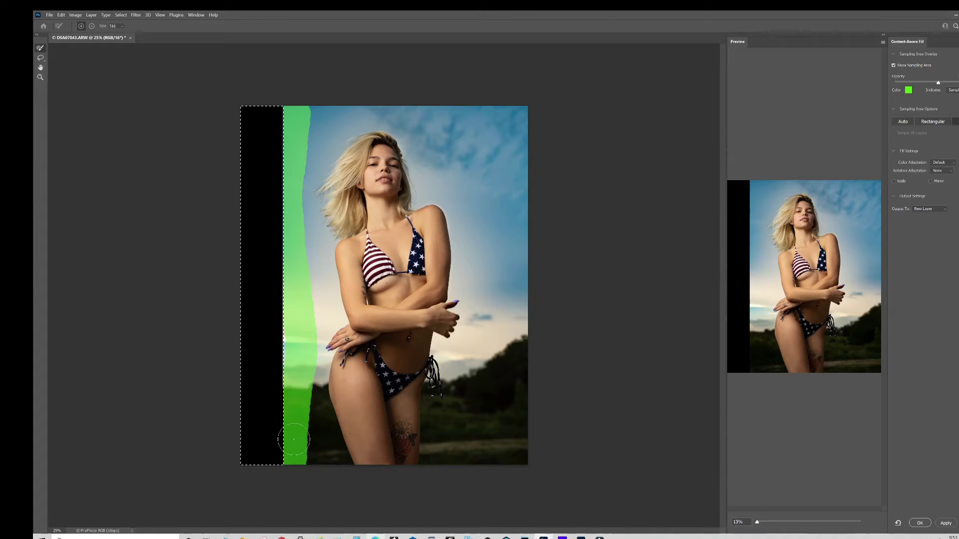
pyautogui.moveTo(294, 322); pyautogui.dragTo(299, 160)
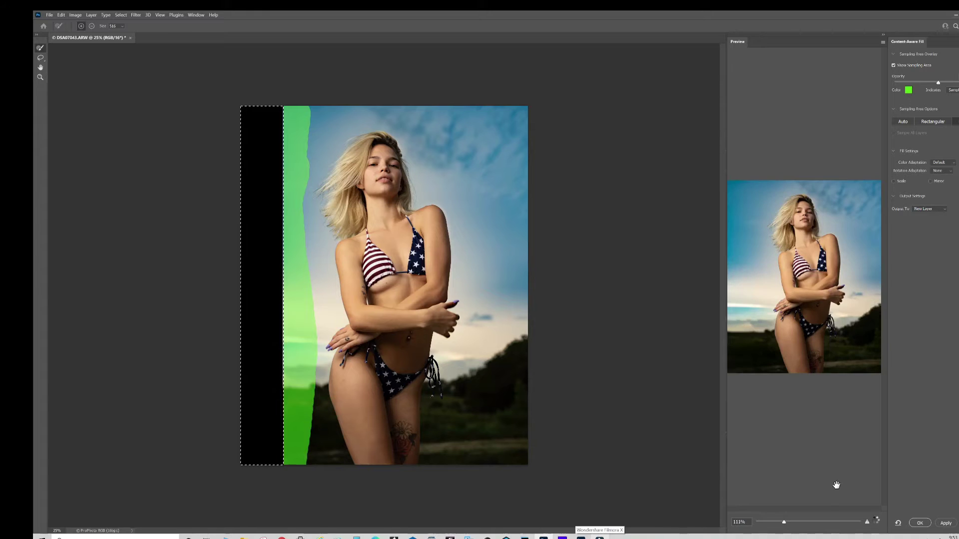
pyautogui.click(919, 523)
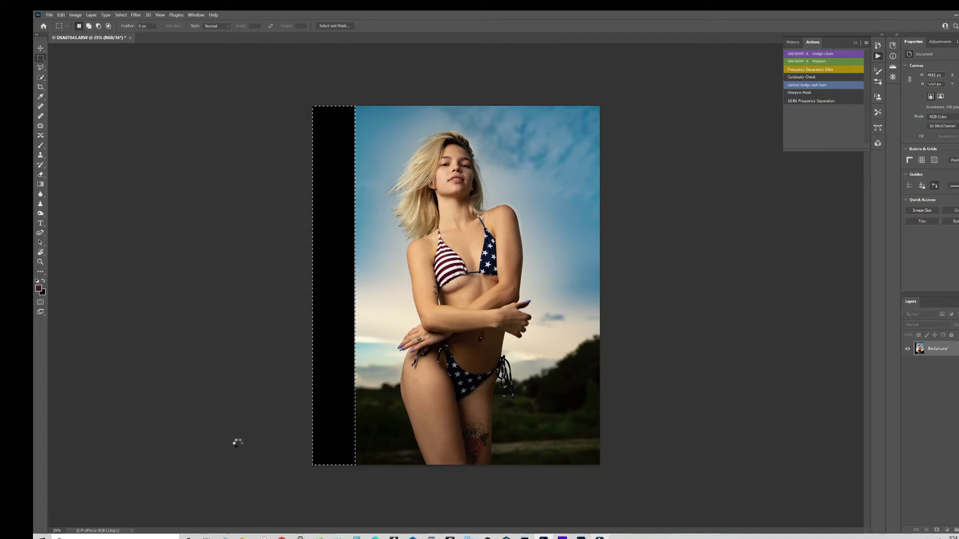
pyautogui.hotkey('ctrl', 'd')
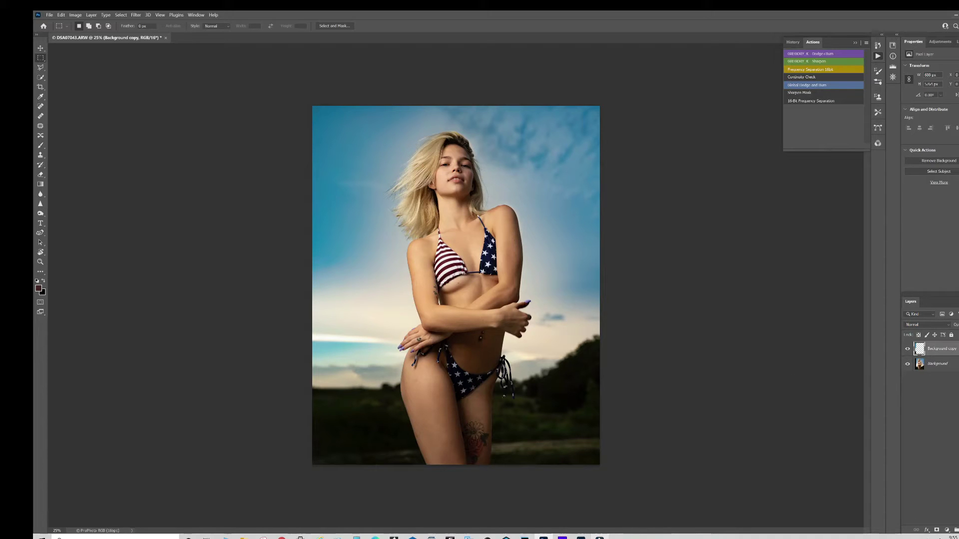
# - Merge the visible fill layer and background into one layer
pyautogui.click(943, 364)
pyautogui.rightClick(942, 365)
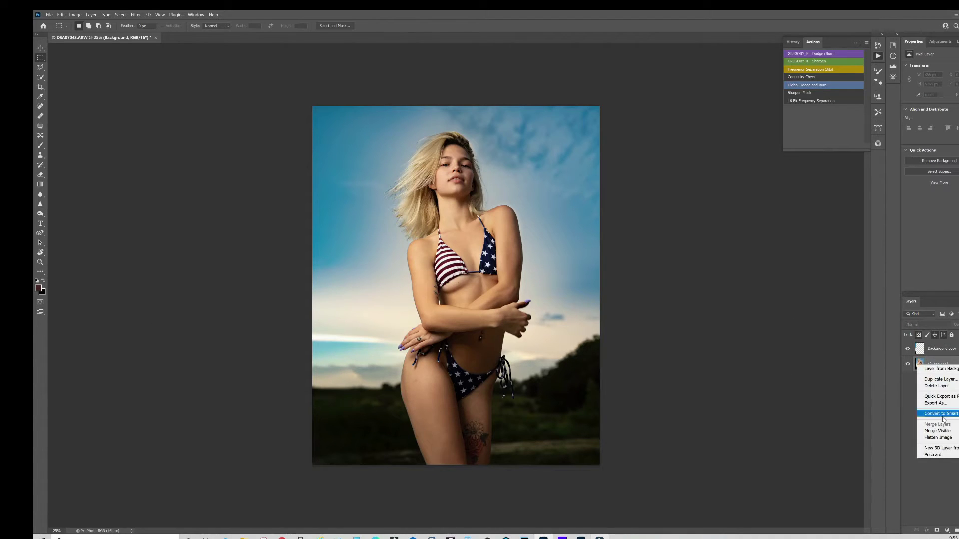
pyautogui.click(944, 433)
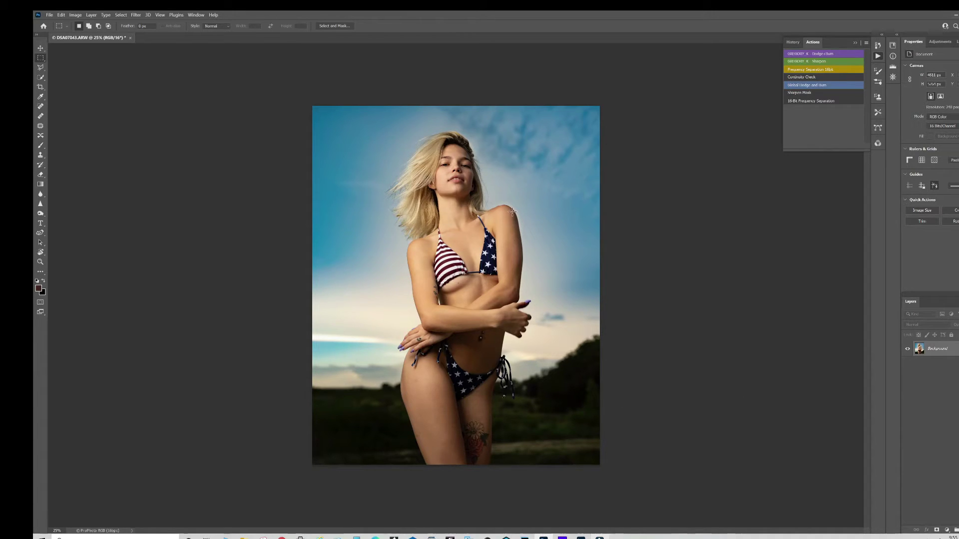
# - Add a new layer and remove blemishes on the forehead, cheek and upper arm with the Spot Healing Brush
pyautogui.hotkey('ctrl', '+')
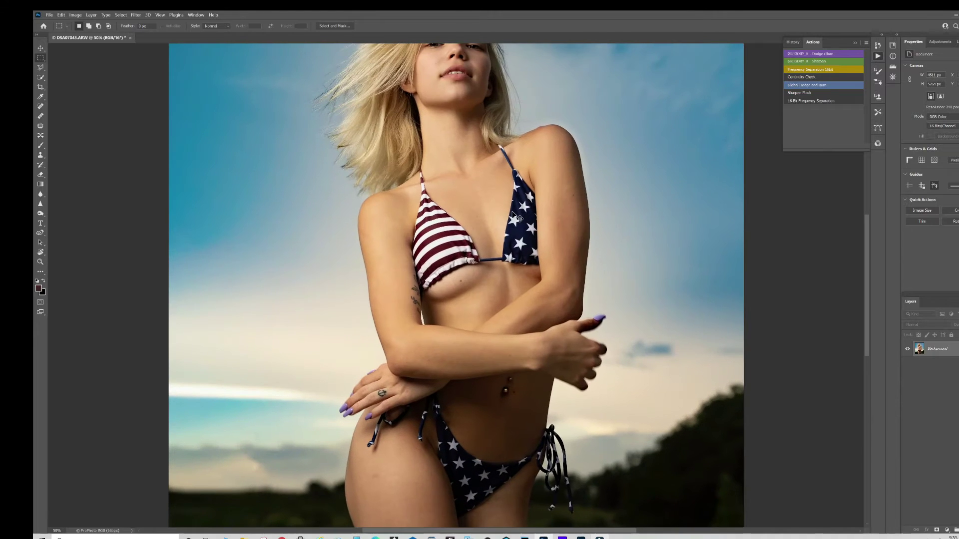
pyautogui.hotkey('ctrl', '+')
pyautogui.hotkey('ctrl', '+')
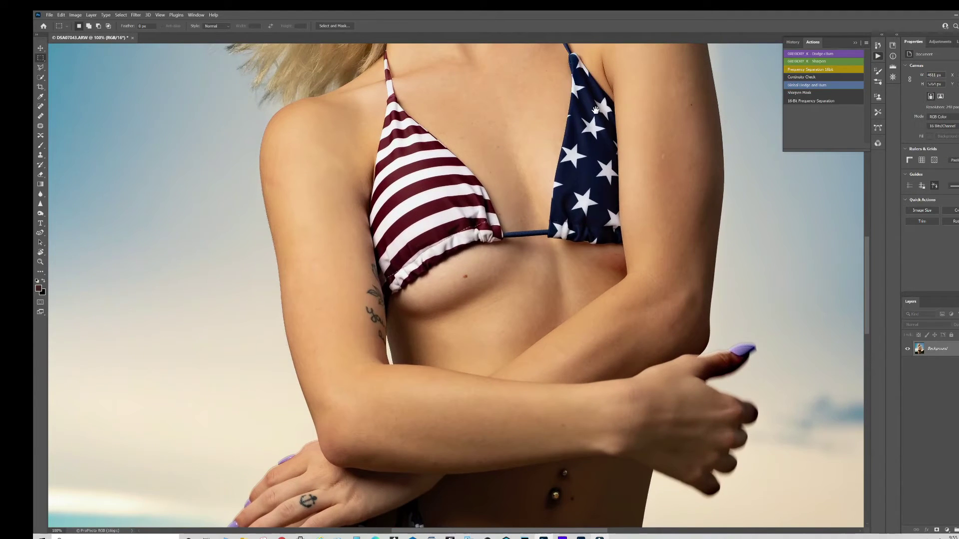
pyautogui.scroll(8, 509, 366)
pyautogui.moveTo(505, 293); pyautogui.dragTo(540, 335)
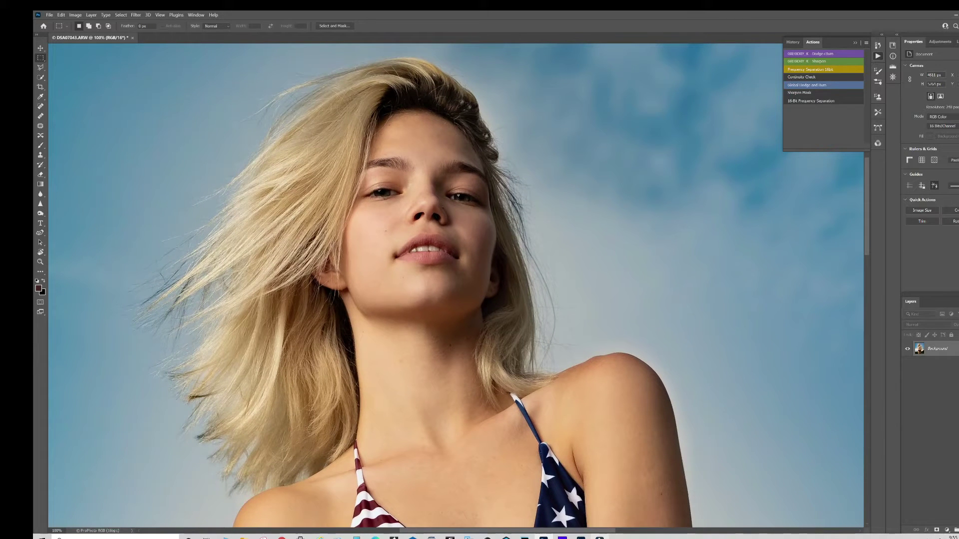
pyautogui.hotkey('ctrl', 'shift', 'alt', 'n')
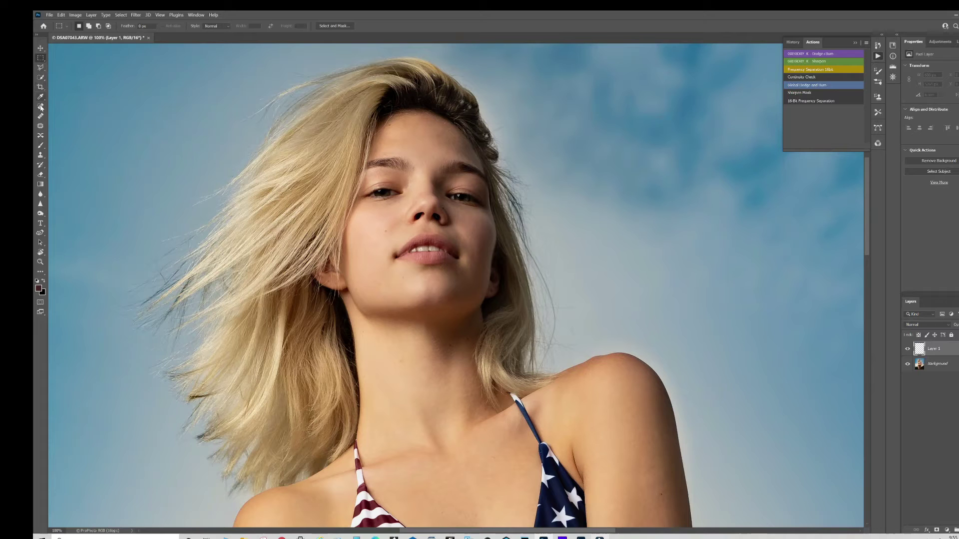
pyautogui.click(40, 107)
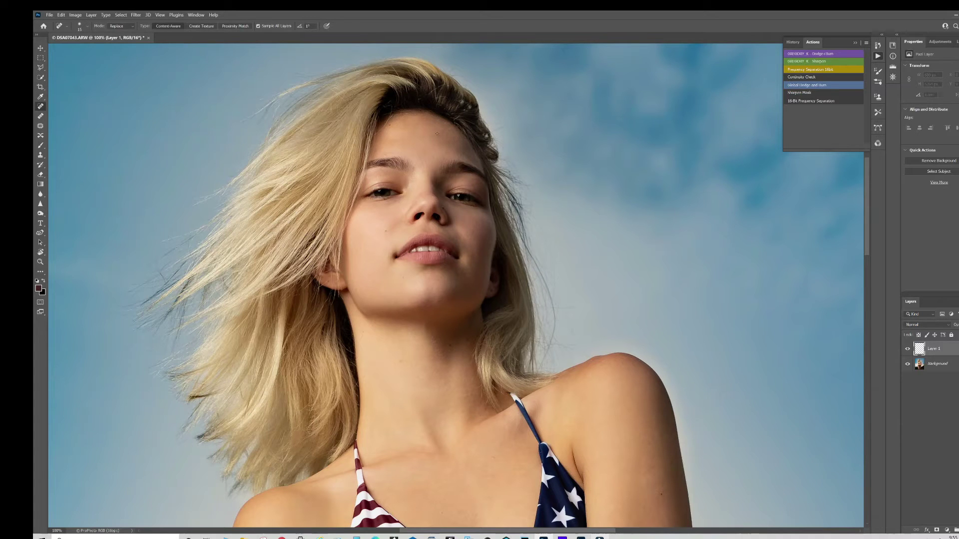
pyautogui.click(438, 134)
pyautogui.click(416, 142)
pyautogui.click(381, 214)
pyautogui.moveTo(475, 454); pyautogui.dragTo(450, 81)
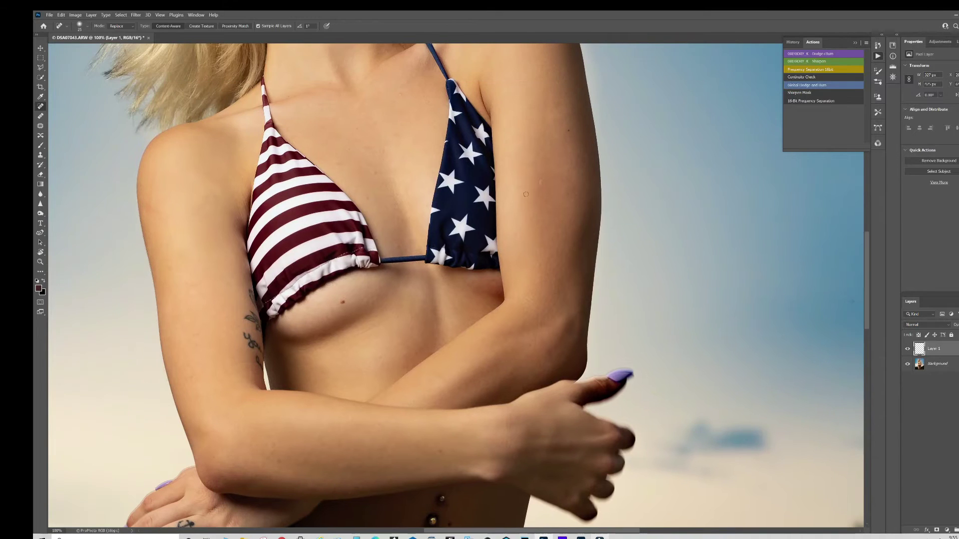
pyautogui.click(541, 179)
# - Flatten the image so the healing layer becomes part of the background
pyautogui.hotkey('ctrl', '0')
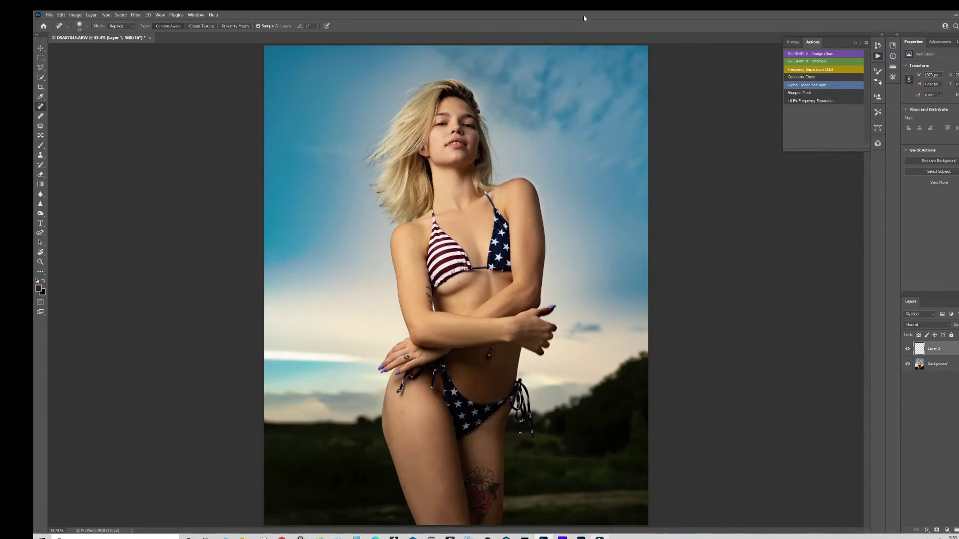
pyautogui.click(932, 365)
pyautogui.rightClick(932, 365)
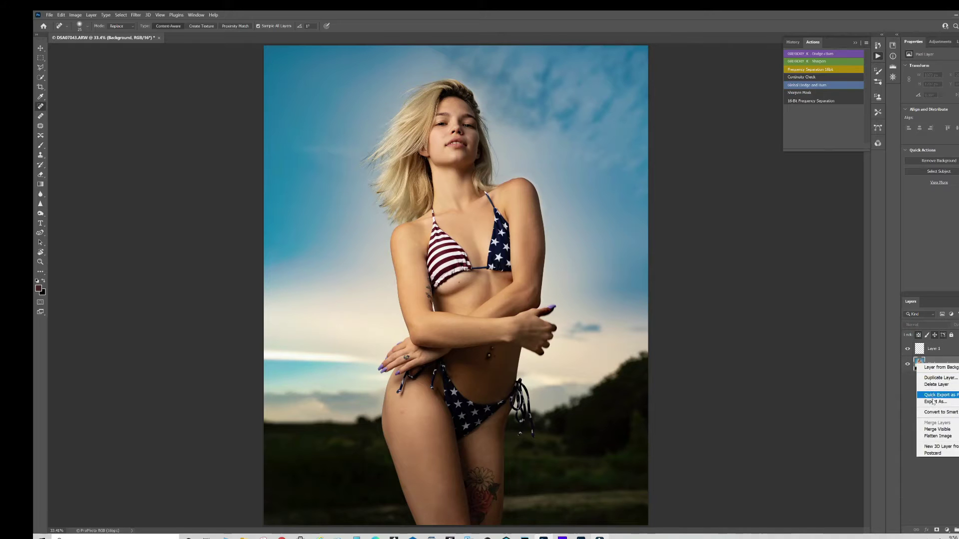
pyautogui.click(937, 437)
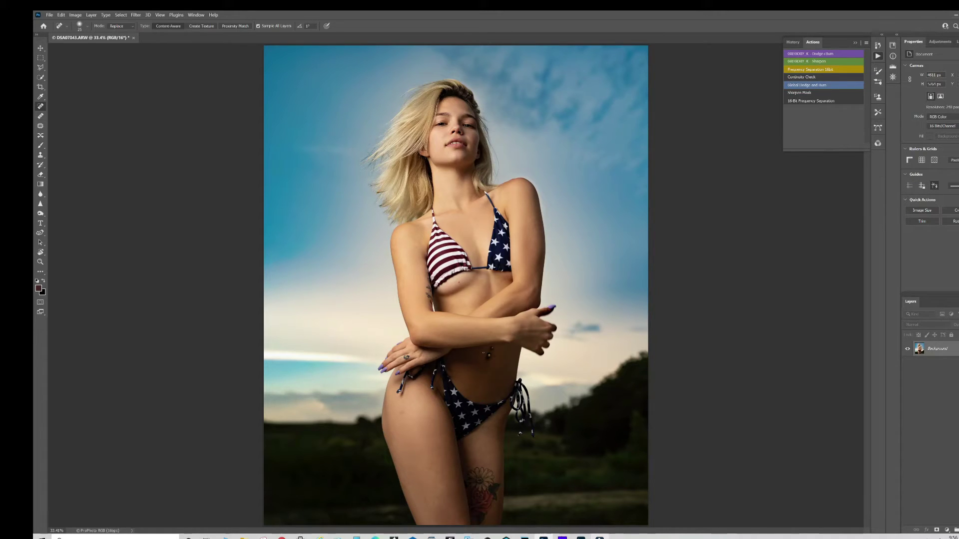
# - Run the dodge and burn action, expand its layer group and select the Dodge layer's mask
pyautogui.click(819, 54)
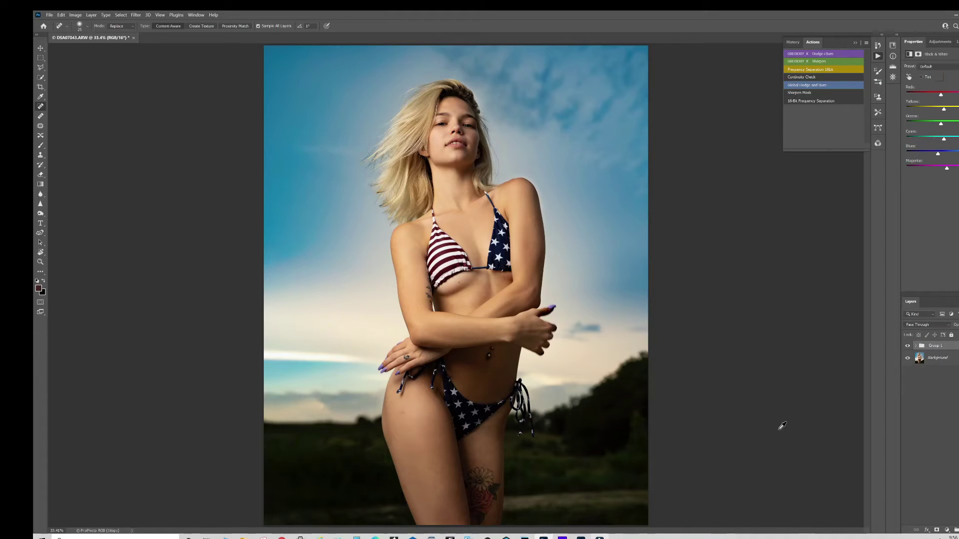
pyautogui.click(915, 345)
pyautogui.click(942, 414)
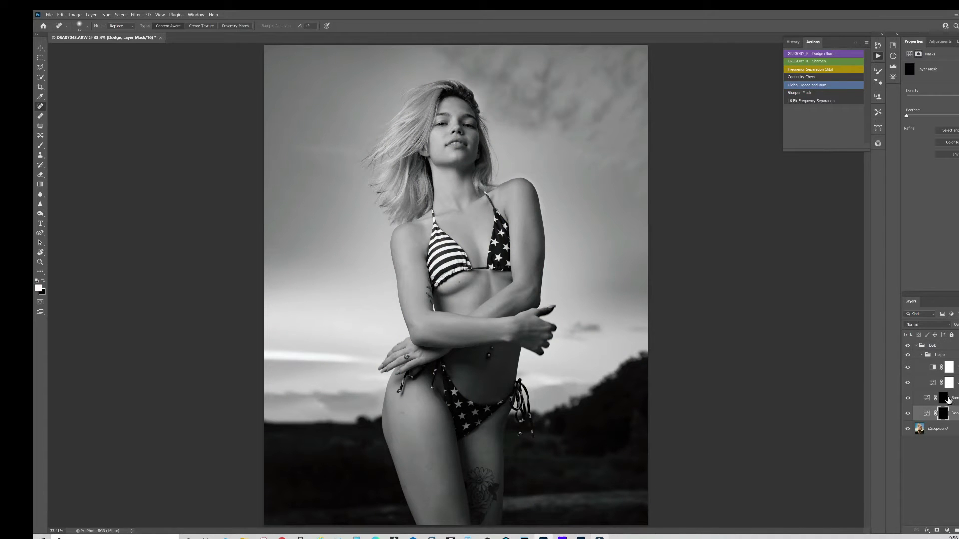
# - Lower the Reds in the Black & White helper layer and pull the midpoint of the helper Curves layer down slightly
pyautogui.click(930, 365)
pyautogui.moveTo(940, 95); pyautogui.dragTo(923, 96)
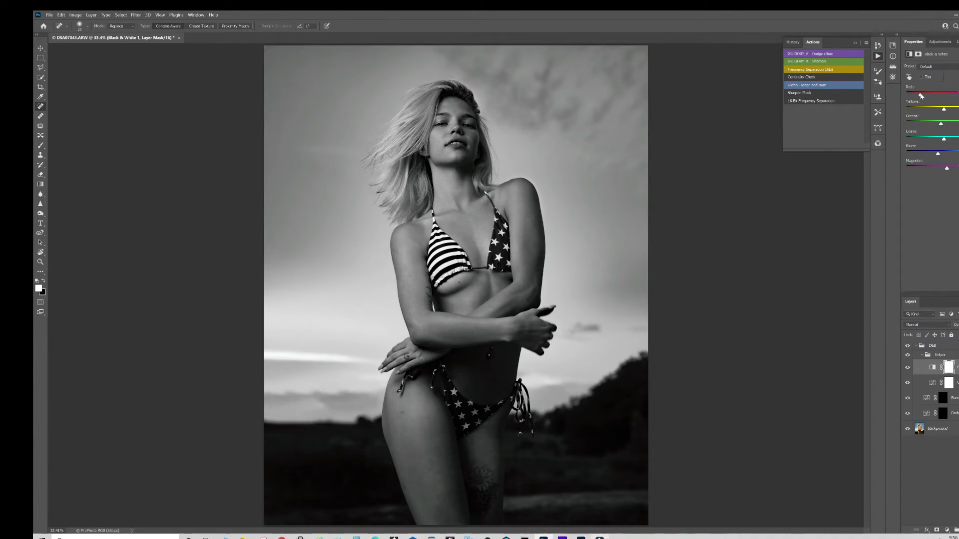
pyautogui.moveTo(920, 95); pyautogui.dragTo(915, 95)
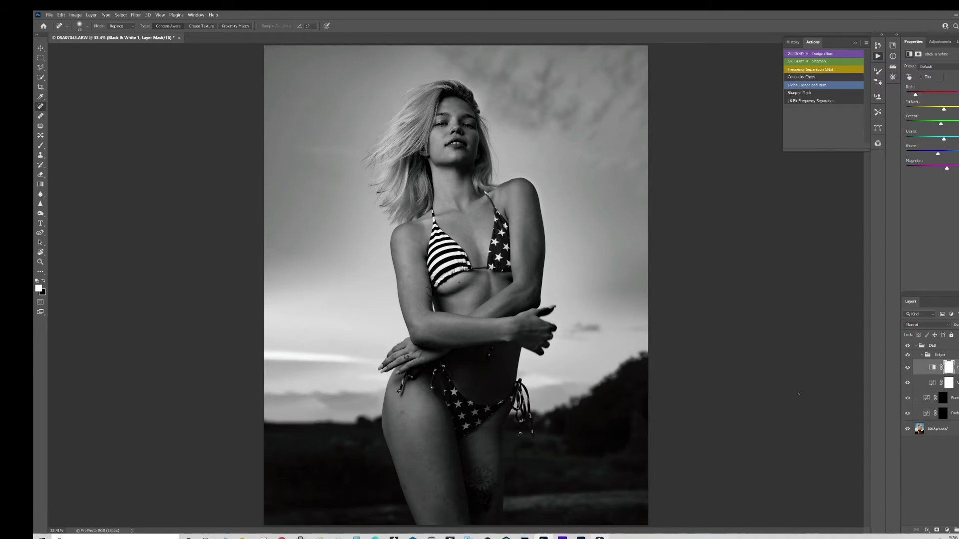
pyautogui.click(933, 383)
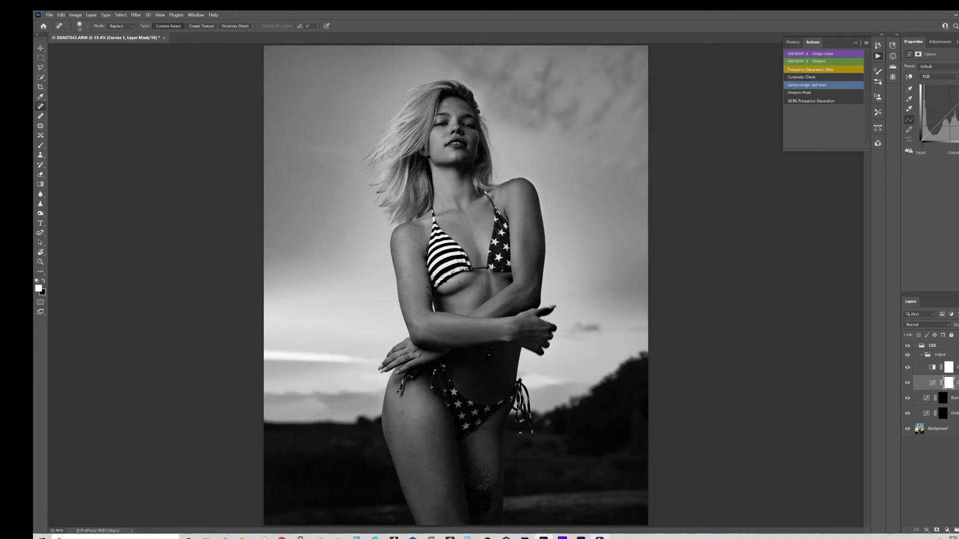
pyautogui.moveTo(951, 111); pyautogui.dragTo(951, 113)
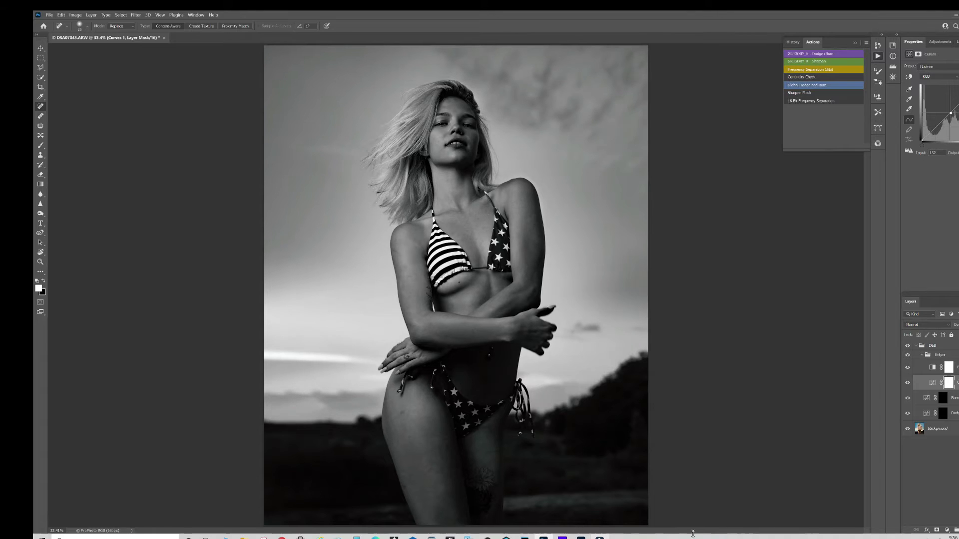
# - Select the Dodge layer's mask and set up the Brush tool with 2% flow
pyautogui.click(943, 413)
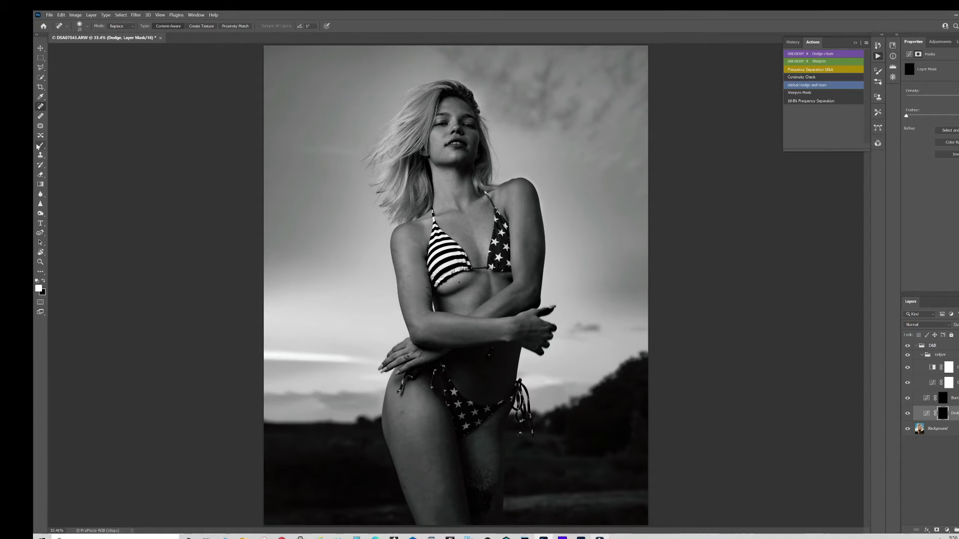
pyautogui.click(41, 145)
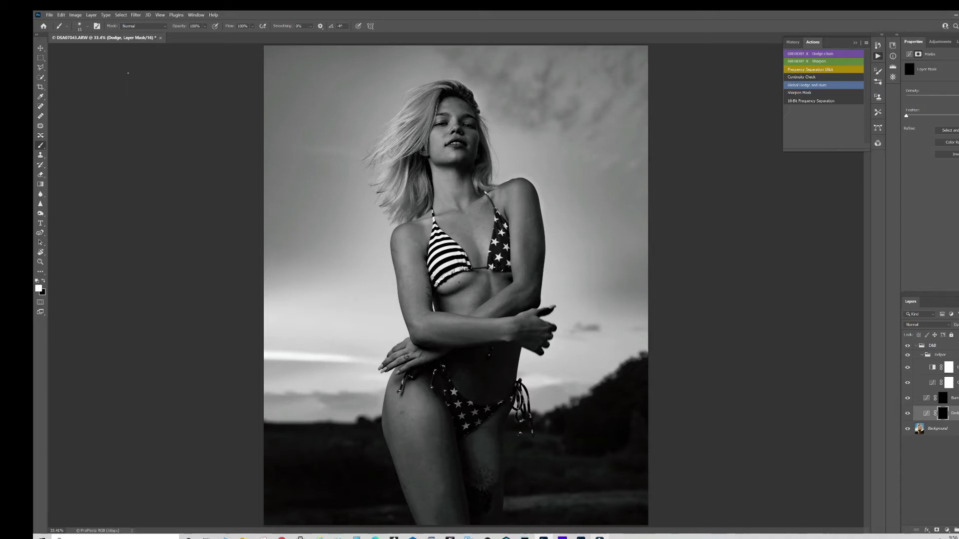
pyautogui.click(244, 25)
pyautogui.write('2')
# - Dodge the dark patches on the face on the Dodge mask, adapting the brush size to each area
pyautogui.scroll(2, 457, 228)
pyautogui.scroll(3, 457, 229)
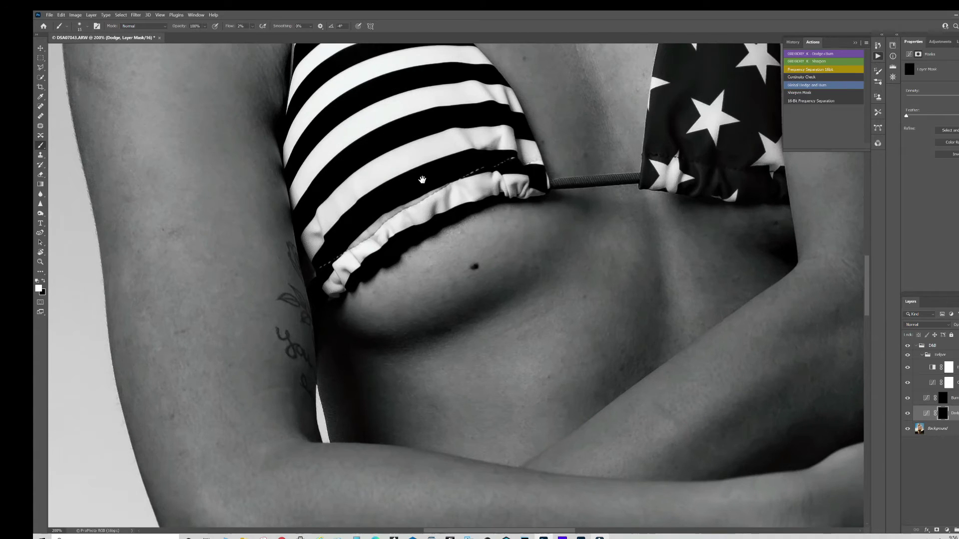
pyautogui.moveTo(422, 180); pyautogui.dragTo(543, 453)
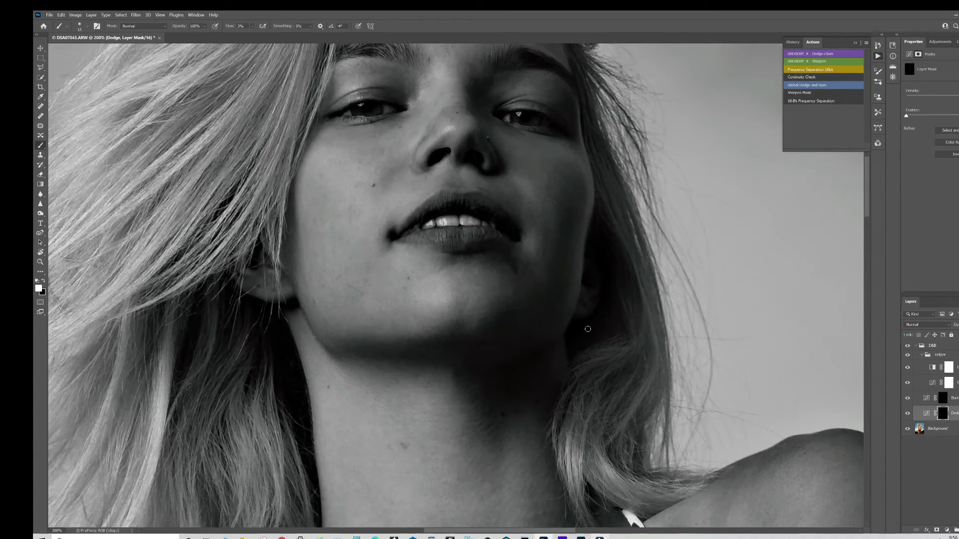
pyautogui.scroll(-1, 588, 329)
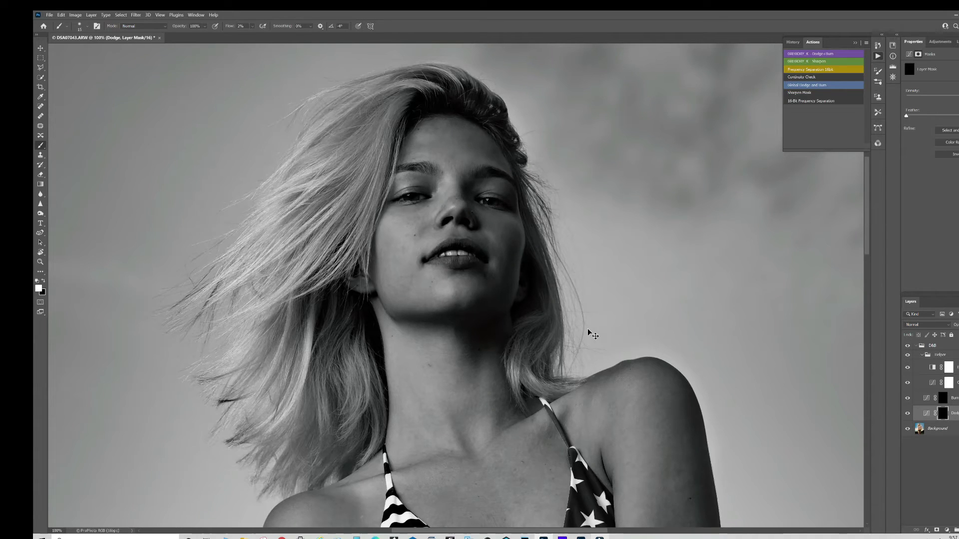
pyautogui.scroll(-1, 588, 330)
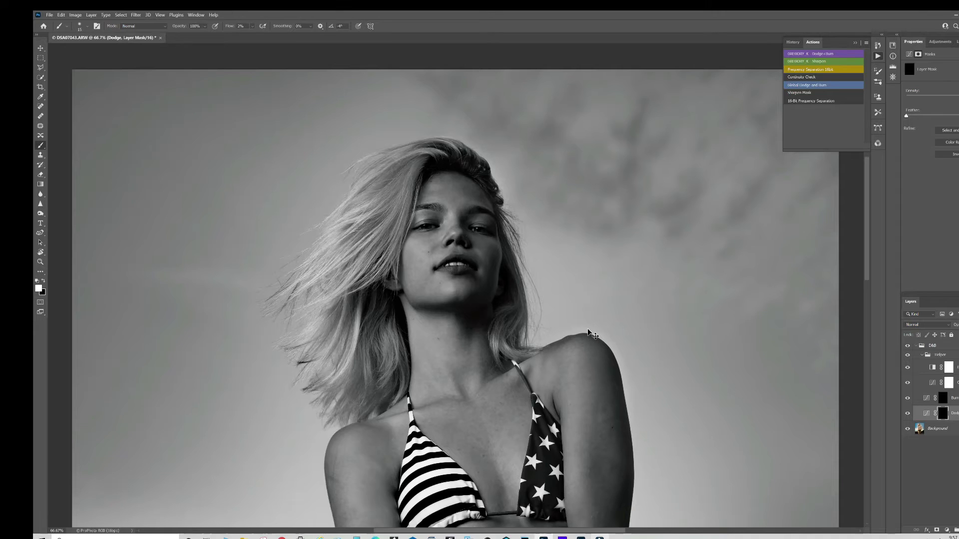
pyautogui.scroll(-1, 591, 335)
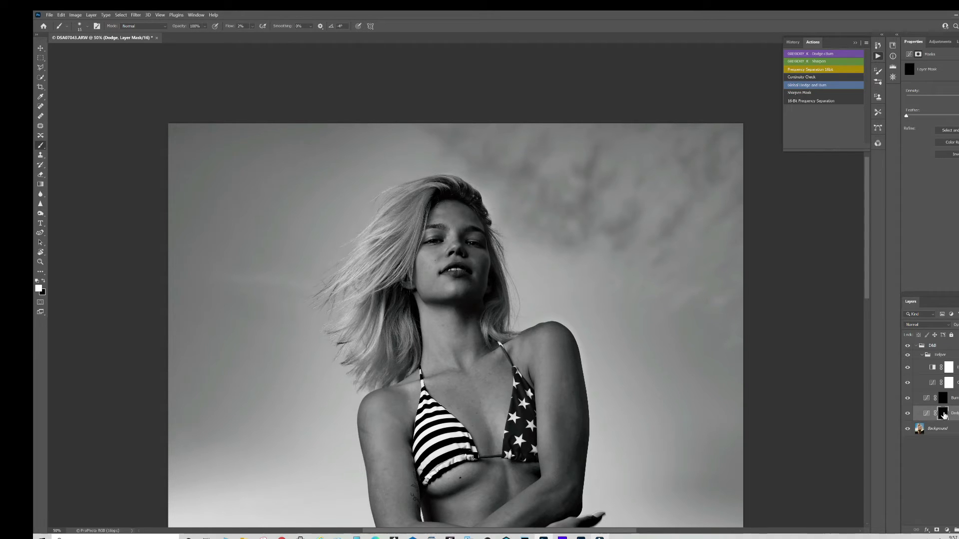
pyautogui.press(']')
pyautogui.scroll(3, 459, 217)
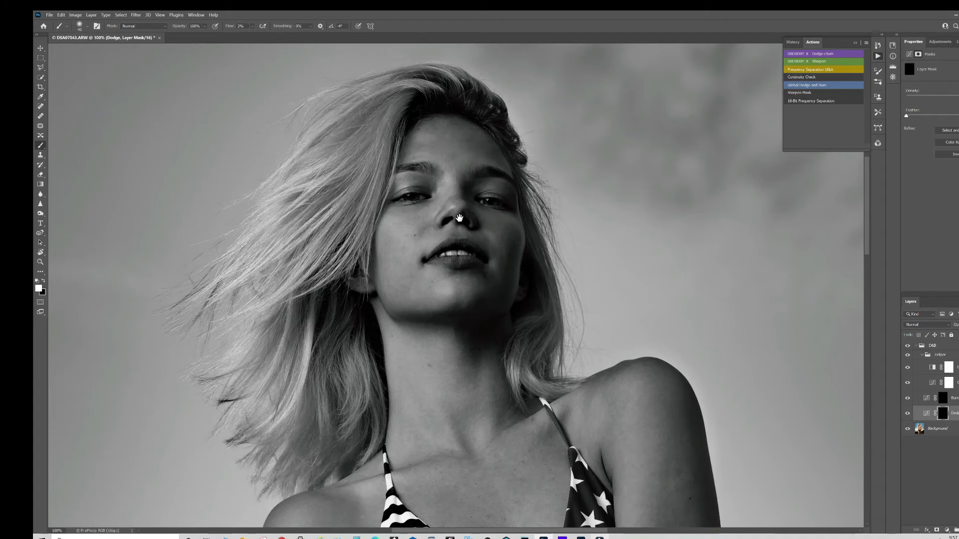
pyautogui.moveTo(429, 186); pyautogui.dragTo(447, 277)
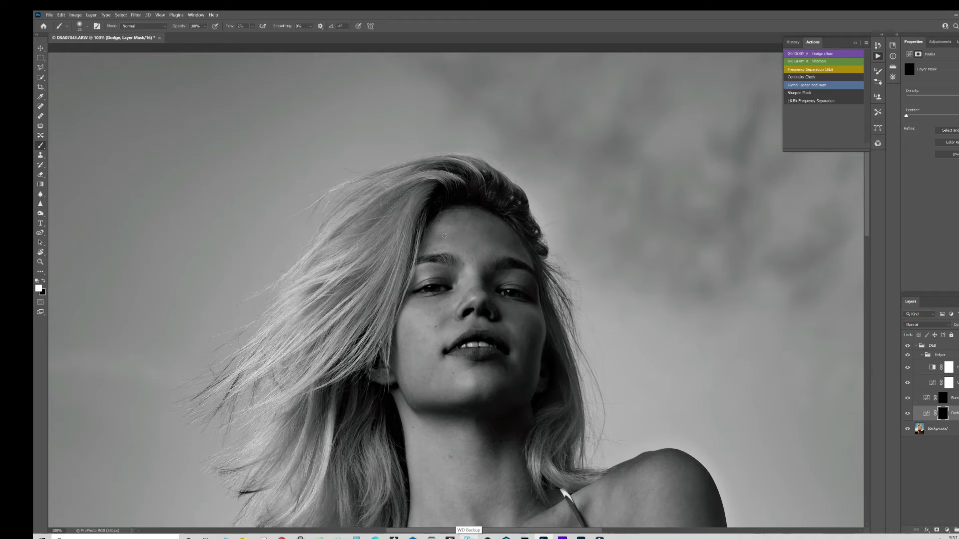
pyautogui.press('[')
pyautogui.press(']')
pyautogui.press(']')
pyautogui.press(']')
pyautogui.press(']')
pyautogui.press(']')
pyautogui.press(']')
# - Even out the facial skin with a smaller brush, alternating between the Burn and Dodge layer masks
pyautogui.click(951, 398)
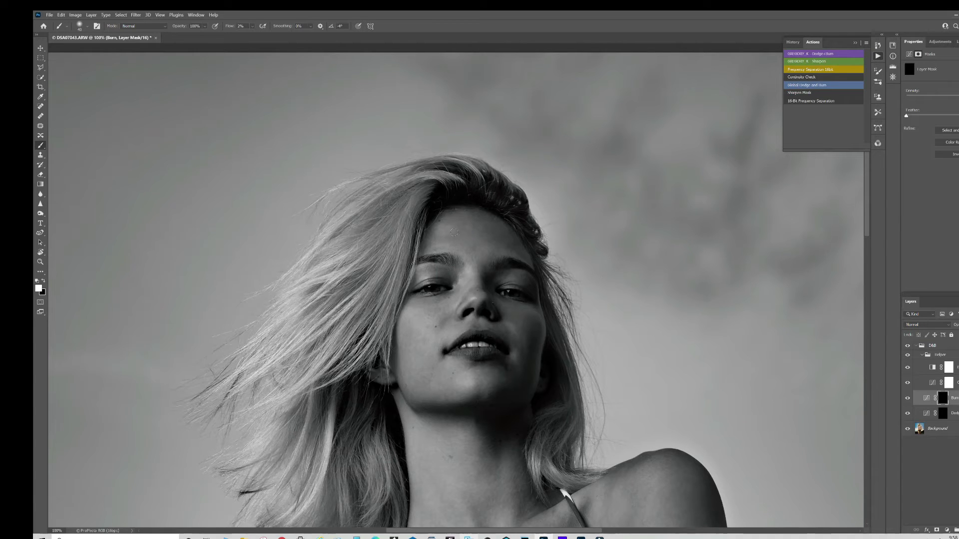
pyautogui.press('[')
pyautogui.press('[')
pyautogui.press('[')
pyautogui.press('[')
pyautogui.click(940, 415)
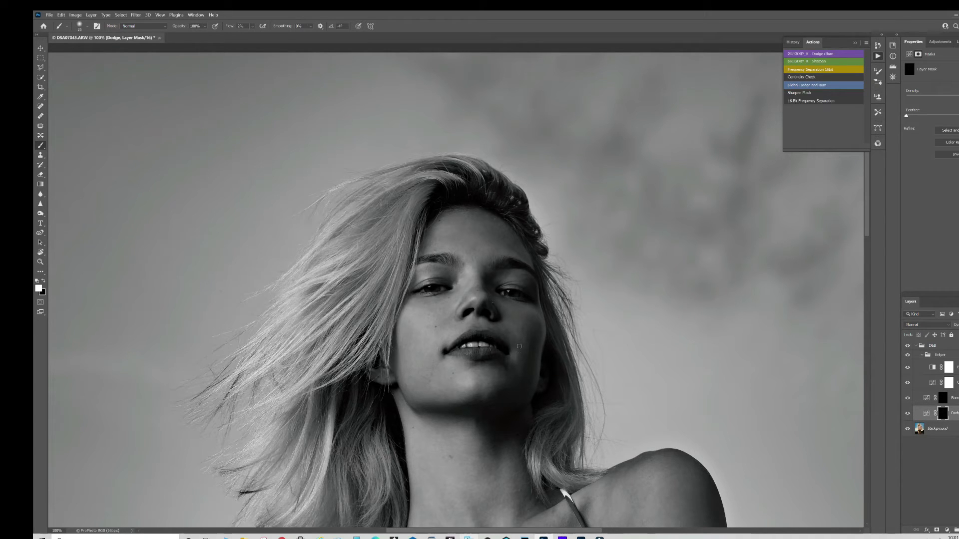
pyautogui.click(953, 398)
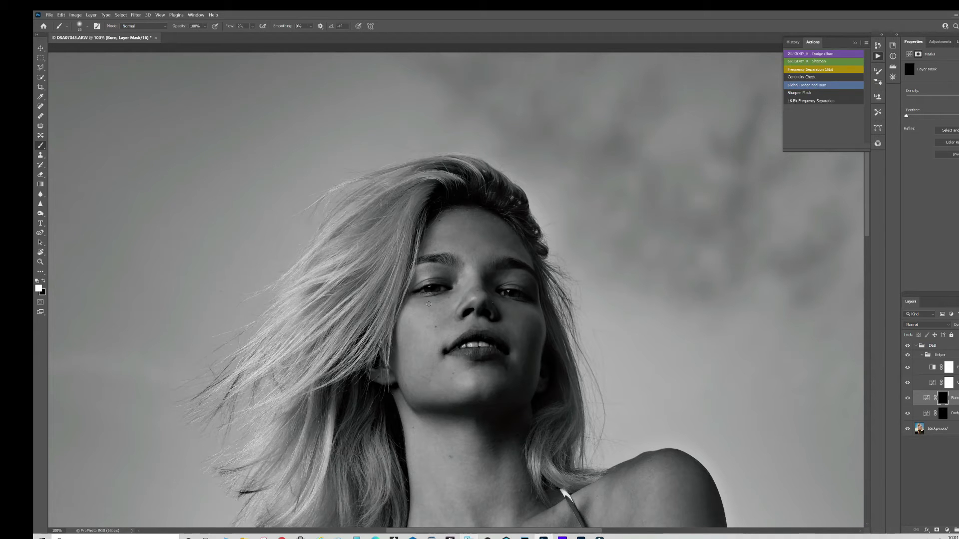
# - Rotate the whole image 90° clockwise to judge and retouch the skin tones sideways
pyautogui.hotkey('ctrl', '0')
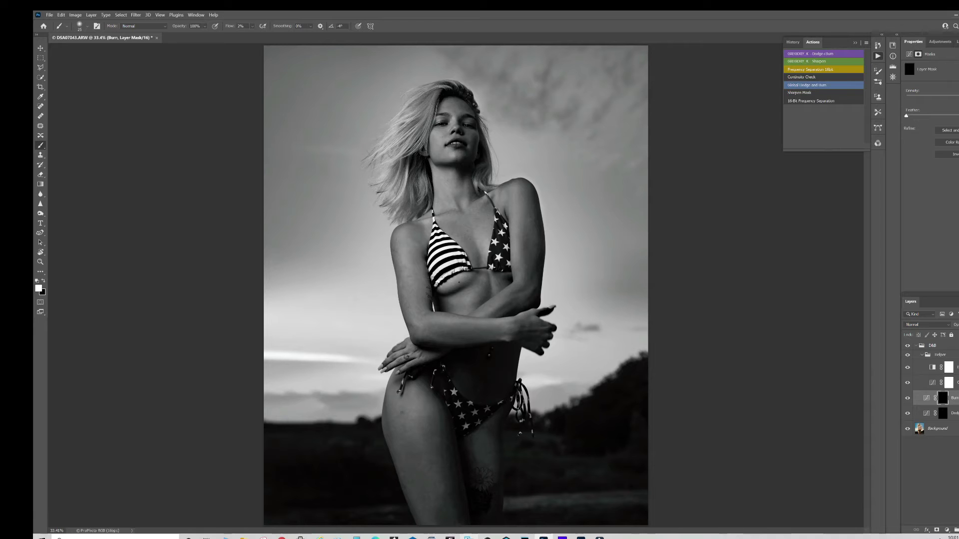
pyautogui.hotkey('ctrl', '+')
pyautogui.hotkey('ctrl', '+')
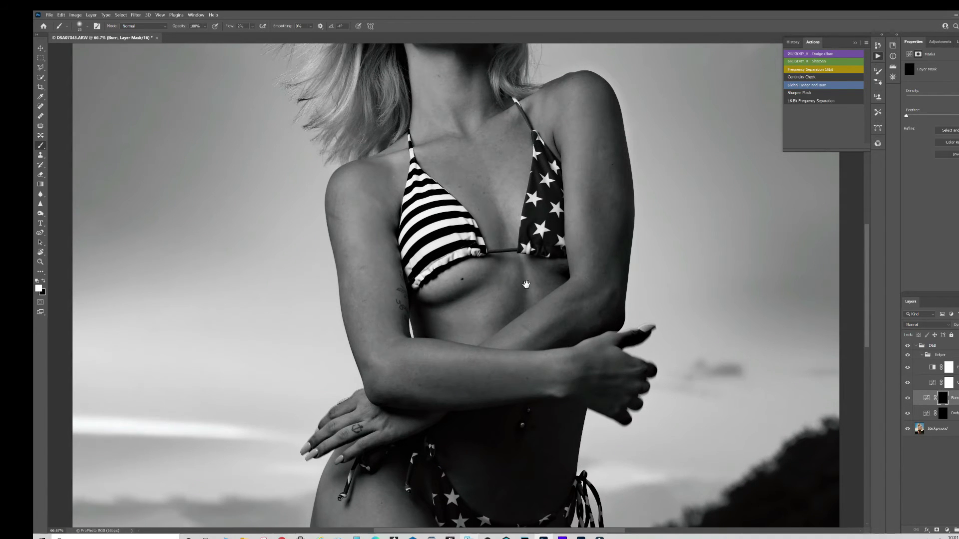
pyautogui.moveTo(527, 322); pyautogui.dragTo(522, 442)
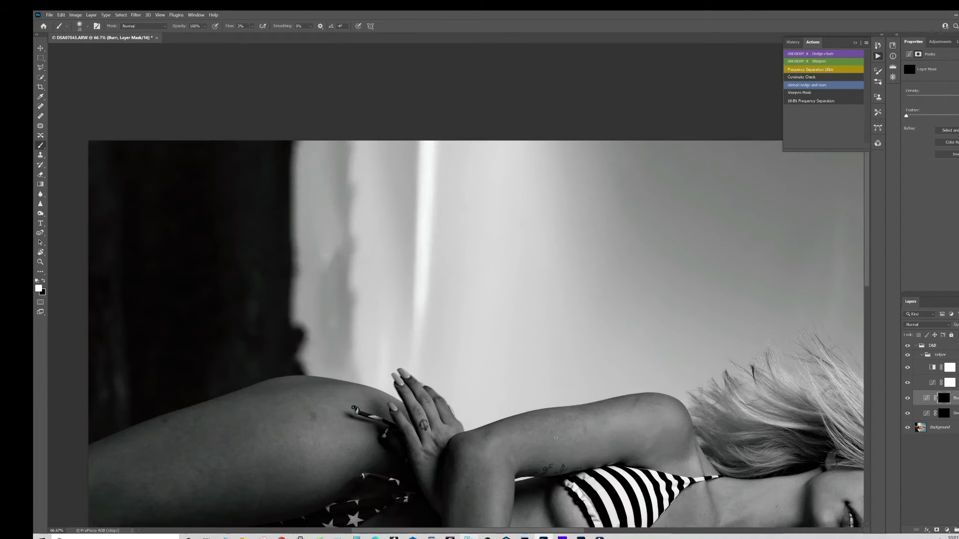
pyautogui.moveTo(727, 396); pyautogui.dragTo(316, 192)
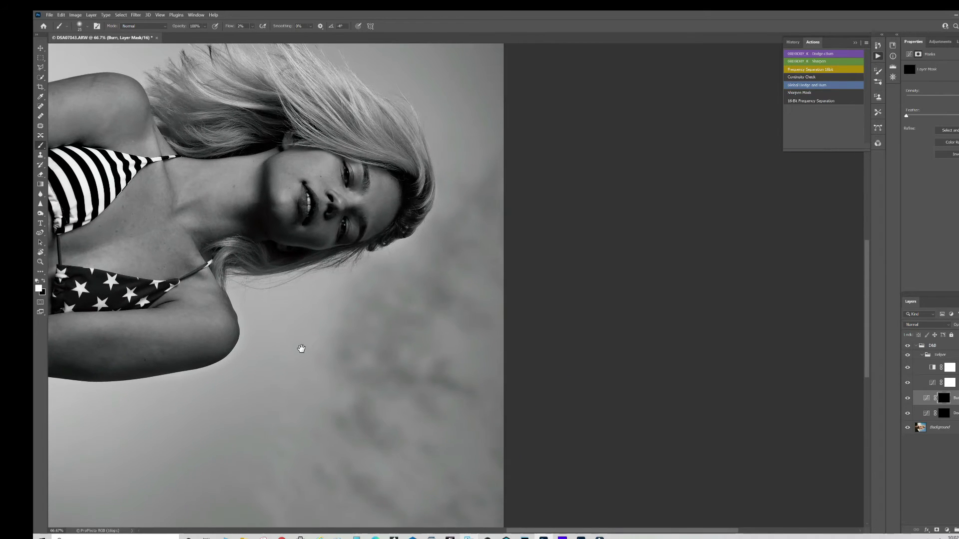
pyautogui.moveTo(300, 349); pyautogui.dragTo(469, 370)
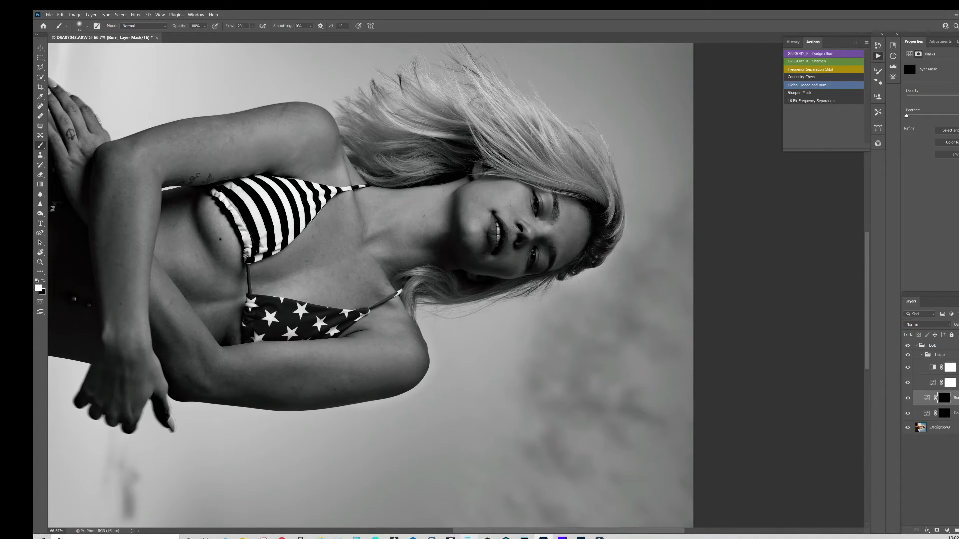
pyautogui.hotkey('ctrl', '-')
pyautogui.hotkey('ctrl', '-')
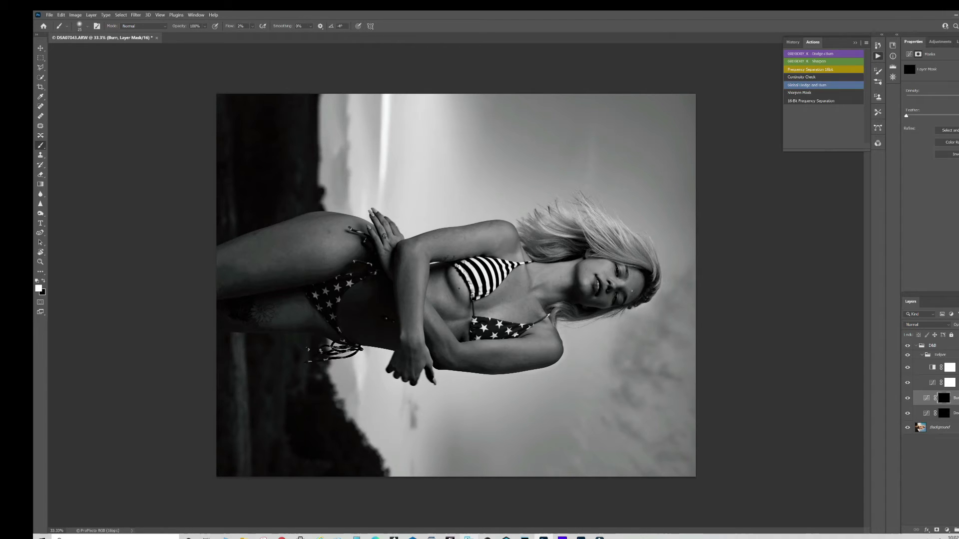
pyautogui.click(631, 290)
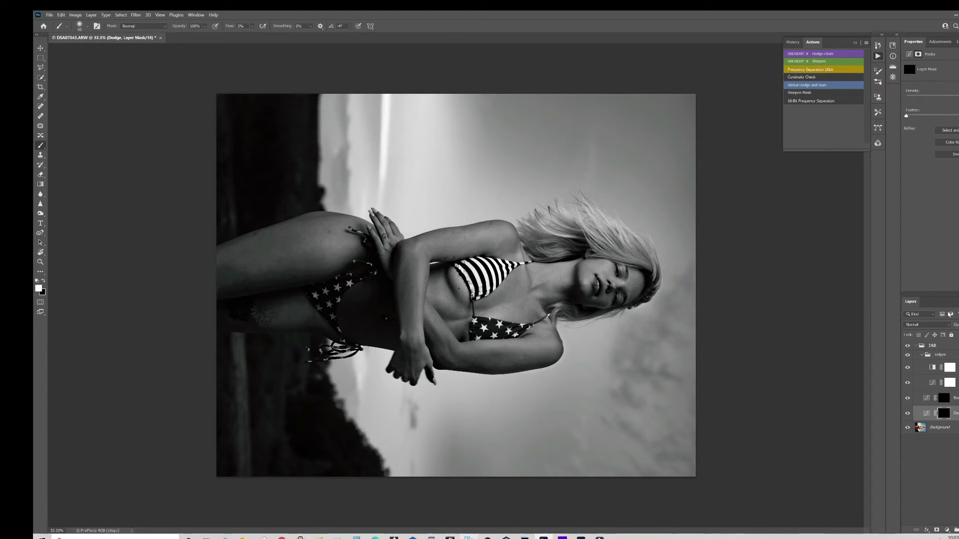
# - Dodge the forearm on the Dodge mask using a larger brush with the flow raised to 4%
pyautogui.press(']')
pyautogui.click(239, 25)
pyautogui.press(']')
pyautogui.press('[')
pyautogui.moveTo(425, 251); pyautogui.dragTo(419, 329)
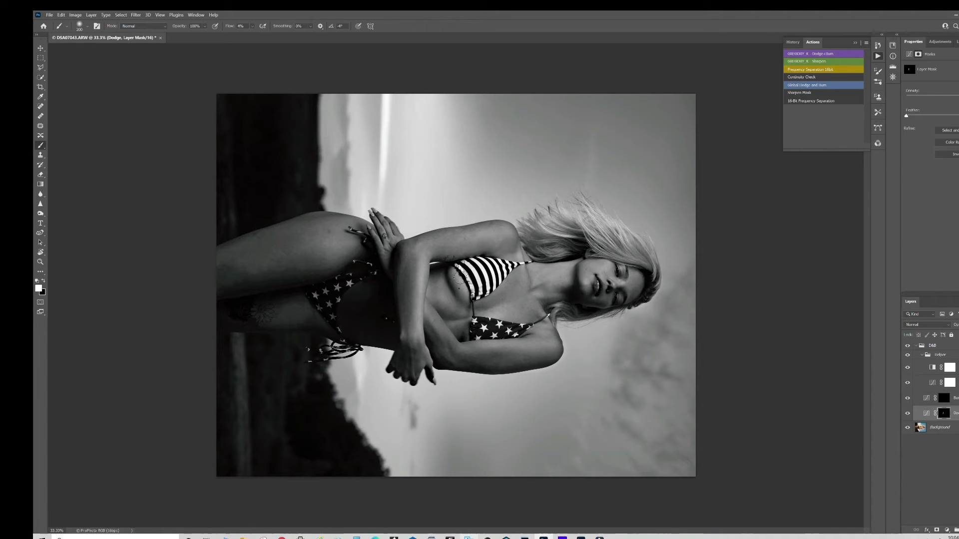
# - Burn the chest area between the bikini cups on the Burn mask with a smaller brush, and rotate the image back upright
pyautogui.click(943, 399)
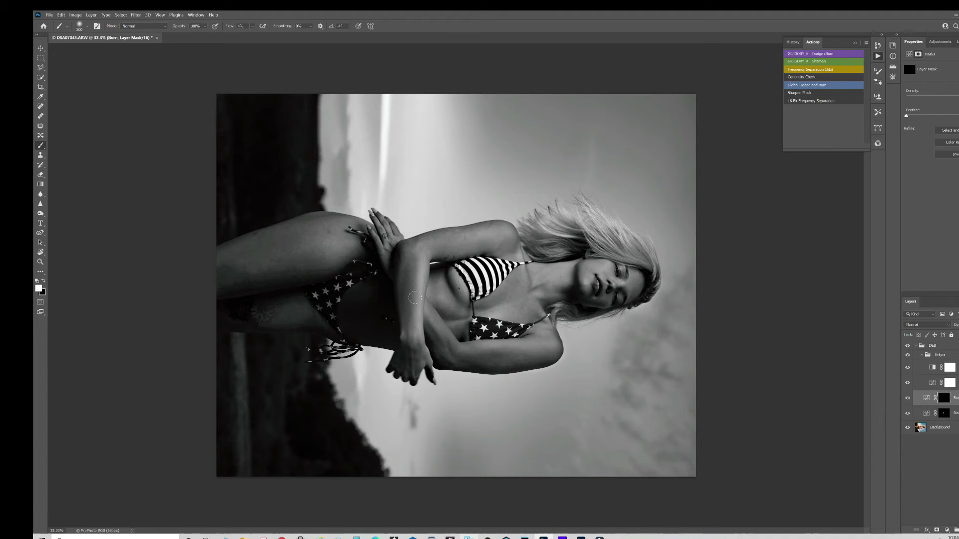
pyautogui.press('[')
pyautogui.press('[')
pyautogui.press('[')
pyautogui.moveTo(499, 302); pyautogui.dragTo(486, 301)
pyautogui.hotkey('ctrl', 'alt', 'r')
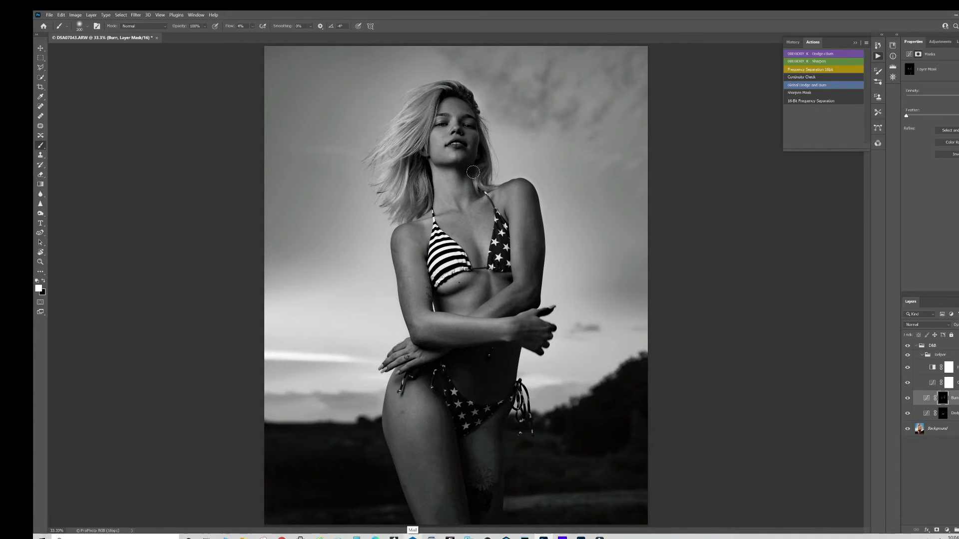
# - Reduce the brush to 100 pixels for burning finer shadows around the neck and jaw on the Burn mask
pyautogui.press('[')
pyautogui.press('[')
pyautogui.press('[')
pyautogui.press('[')
# - Select the Dodge mask and brighten the highlights on the shoulder and arm, enlarging and reducing the brush as needed
pyautogui.click(942, 413)
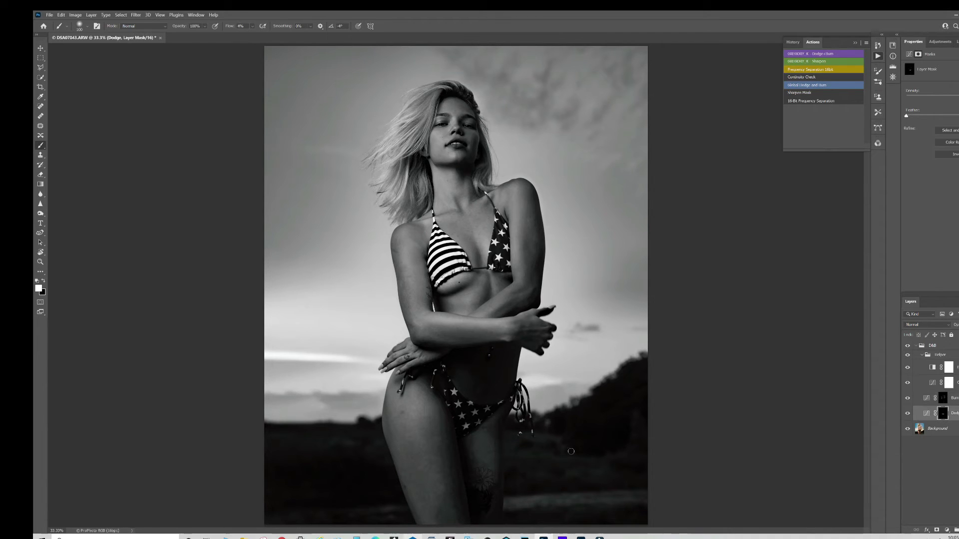
pyautogui.press(']')
pyautogui.press(']')
pyautogui.press(']')
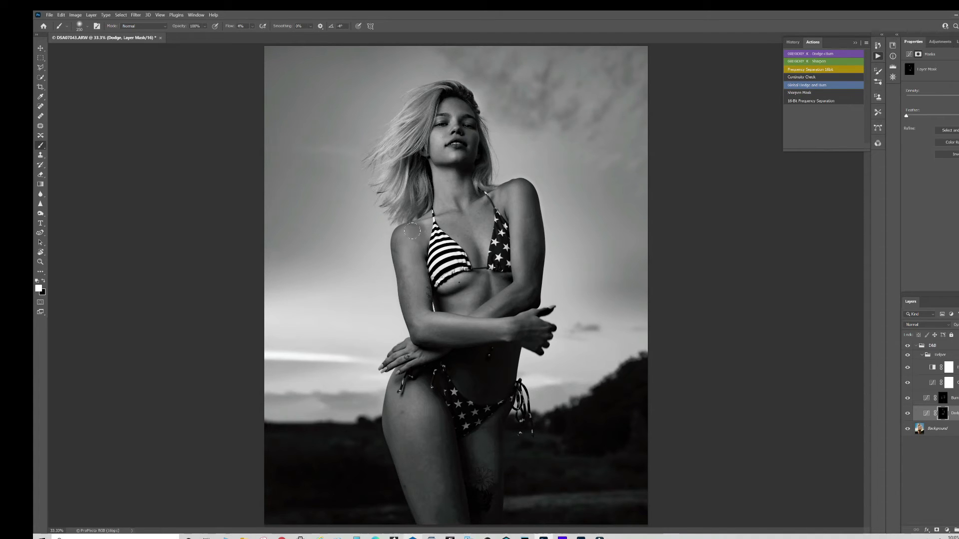
pyautogui.press('[')
pyautogui.press('[')
pyautogui.press('[')
pyautogui.press('[')
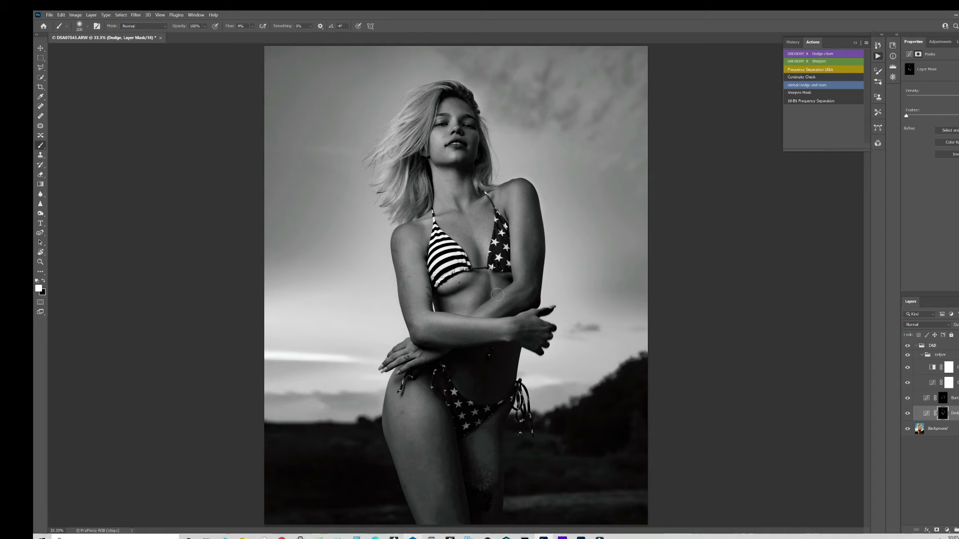
# - Build up the dodged highlights on the torso, chest and legs on the Dodge mask with varying brush sizes
pyautogui.press('[')
pyautogui.press(']')
pyautogui.press(']')
pyautogui.press(']')
pyautogui.press(']')
pyautogui.press(']')
pyautogui.press('[')
pyautogui.press('[')
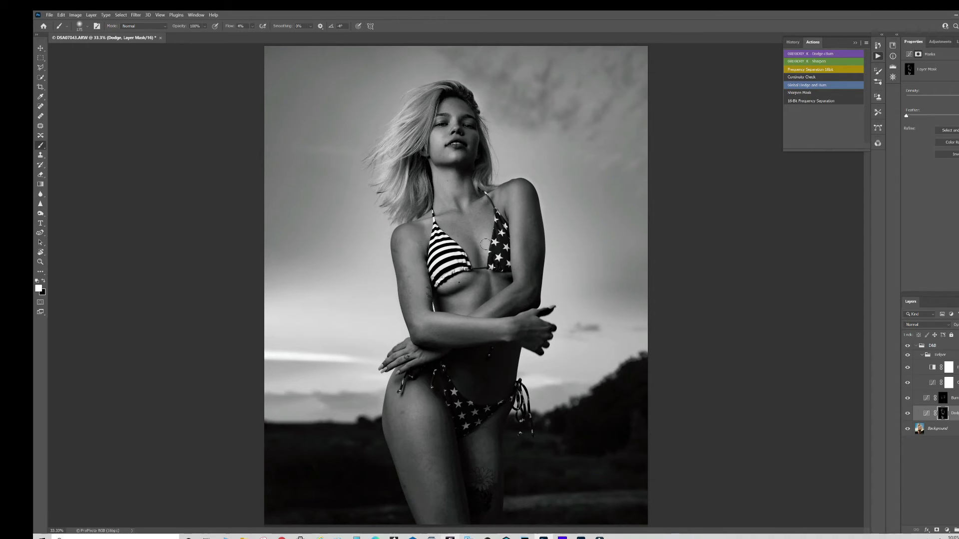
pyautogui.press('[')
pyautogui.press('[')
pyautogui.press('[')
# - Hide the Helper group to bring back the color view, and save the document
pyautogui.click(909, 355)
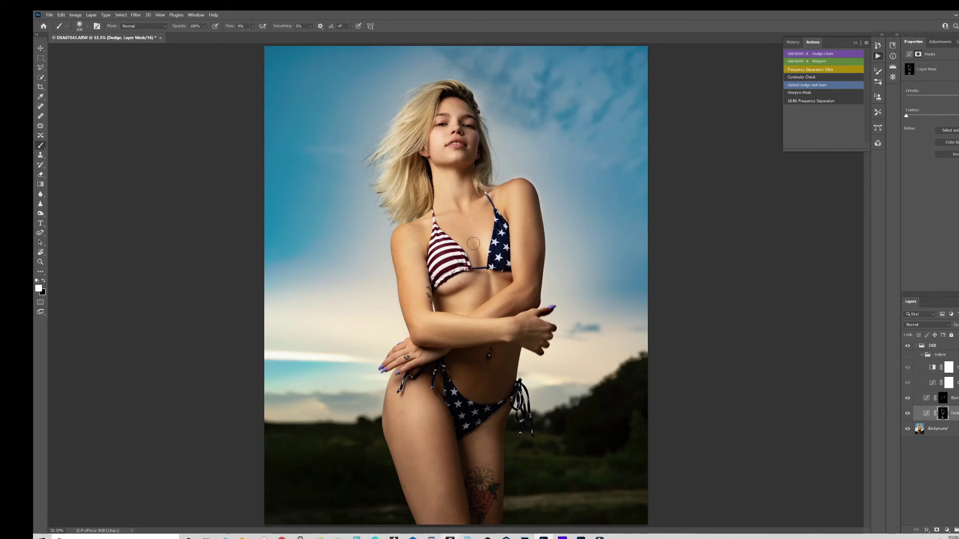
pyautogui.hotkey('ctrl', 's')
# - Collapse the dodge and burn group and toggle its visibility to compare the image before and after, leaving it visible
pyautogui.click(917, 345)
pyautogui.click(908, 346)
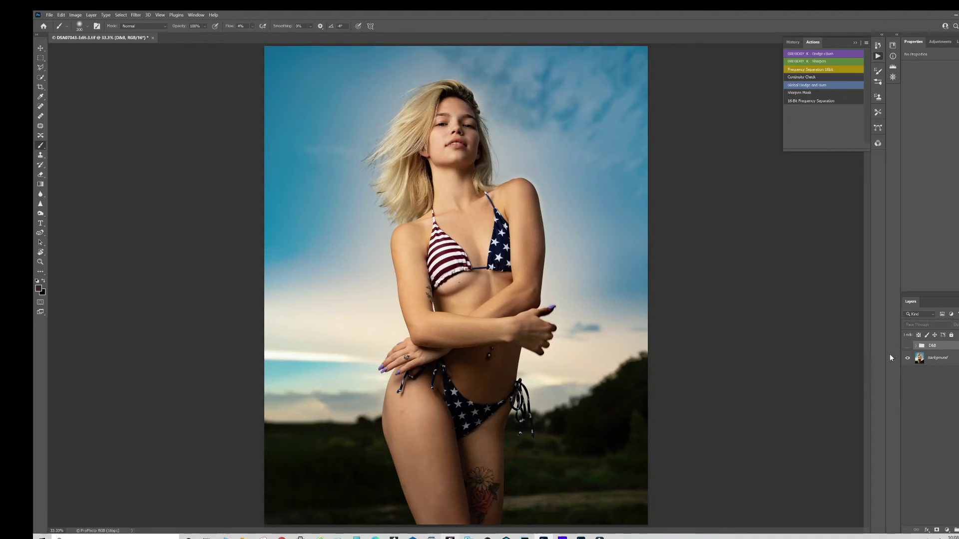
pyautogui.click(906, 347)
pyautogui.click(908, 348)
pyautogui.click(908, 346)
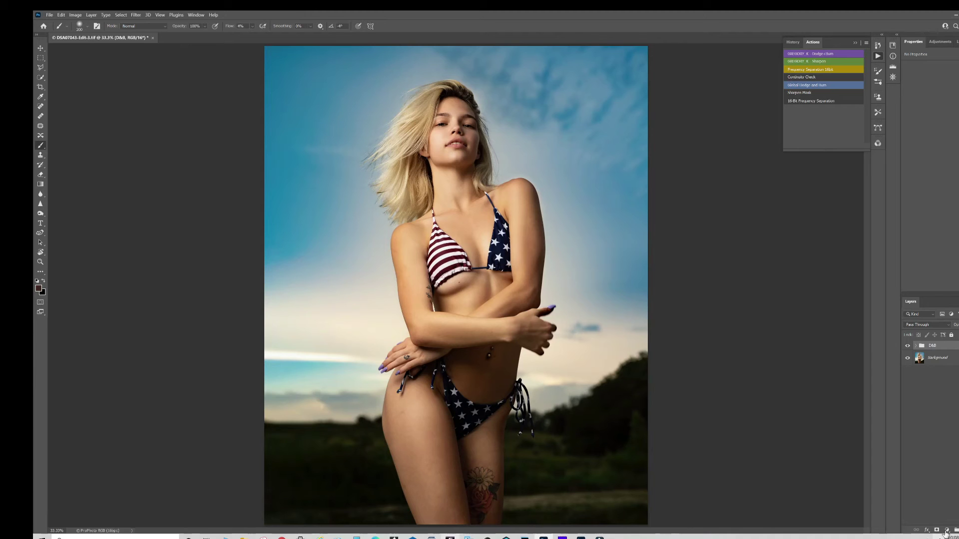
# - Create a Zone Curves group of luminosity-targeted Curves layers above the D&B group using Lumenzia
pyautogui.click(957, 42)
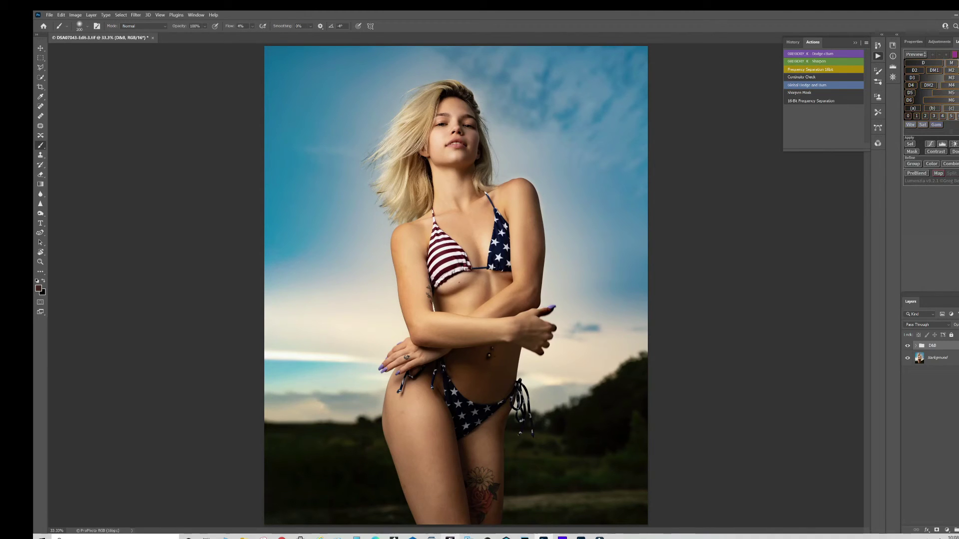
pyautogui.click(931, 144)
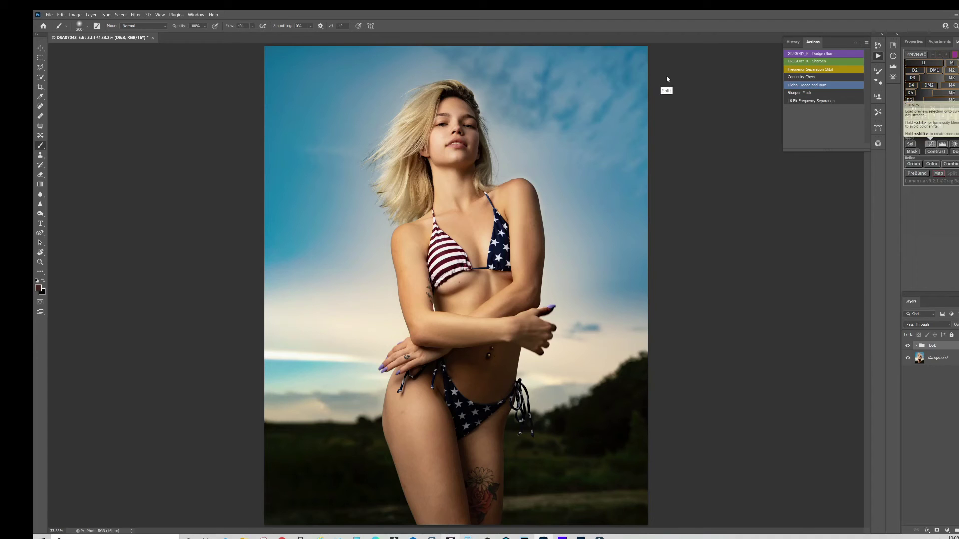
pyautogui.click(509, 279)
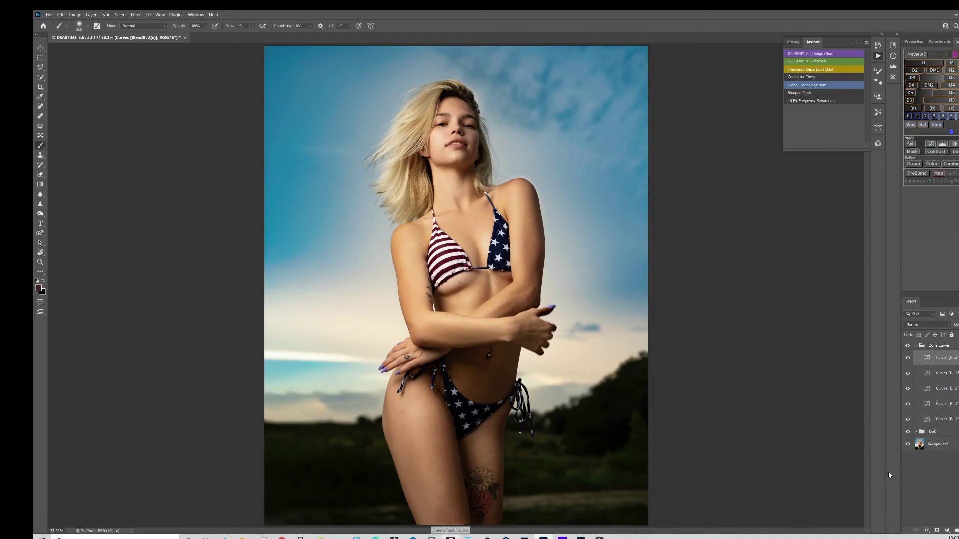
# - Add a midtone point to the RGB curve of the second Curves layer in Zone Curves and pull it down slightly
pyautogui.click(913, 42)
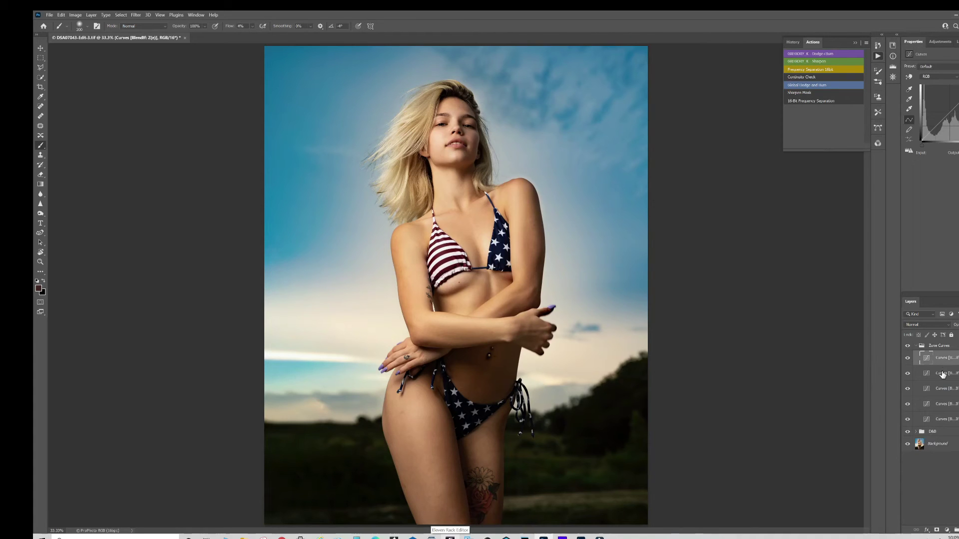
pyautogui.click(942, 375)
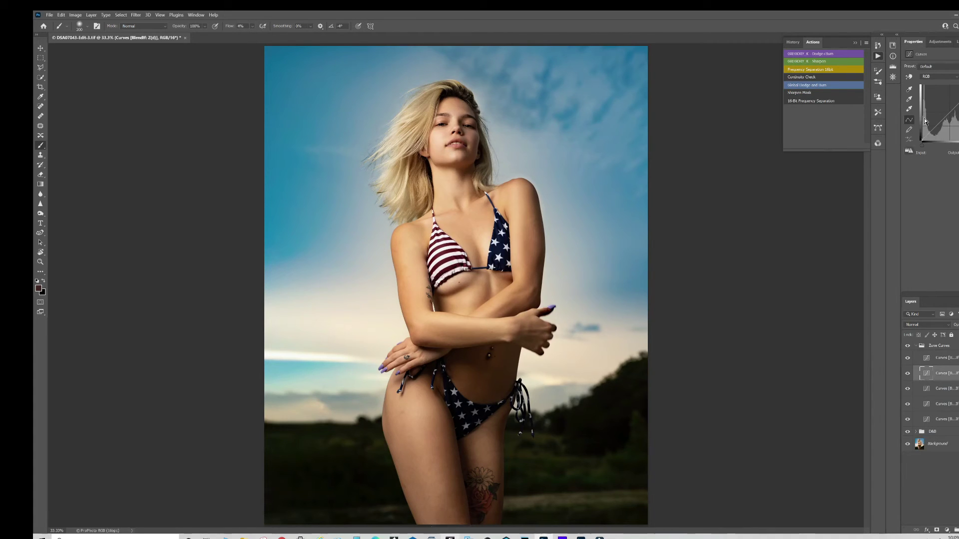
pyautogui.click(950, 112)
pyautogui.moveTo(950, 111); pyautogui.dragTo(950, 113)
# - Raise the midtone point on the fourth Zone Curves layer's RGB curve, then nudge it down in small increments to moderate the brightening
pyautogui.click(939, 402)
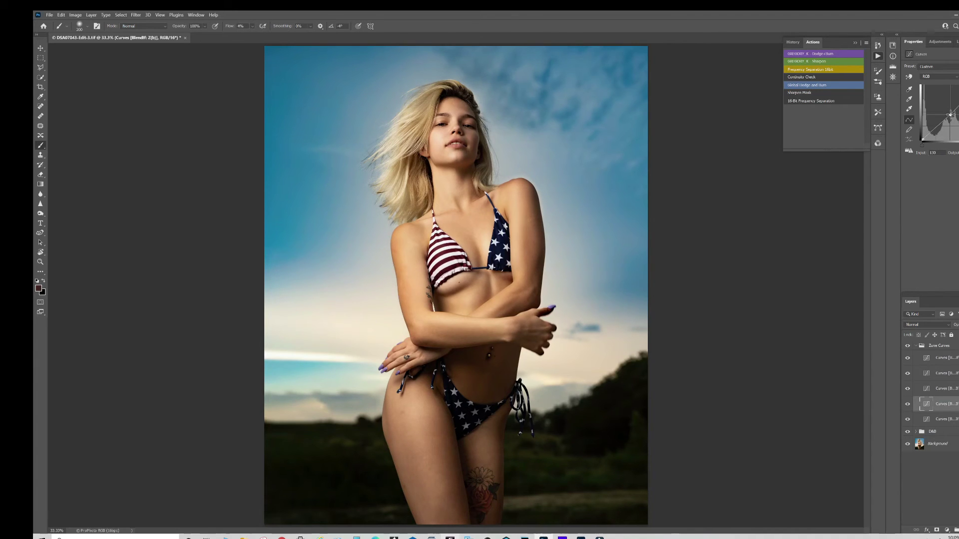
pyautogui.moveTo(949, 115); pyautogui.dragTo(950, 107)
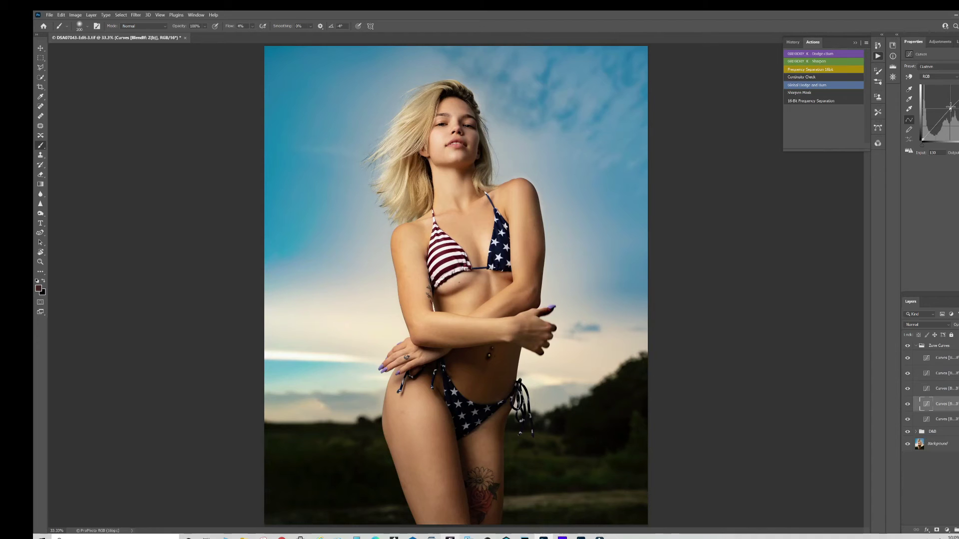
pyautogui.moveTo(950, 107); pyautogui.dragTo(949, 108)
pyautogui.press('Down')
pyautogui.press('Down')
pyautogui.press('Down')
# - Pull the midtones down on the bottom Curves layer of the Zone Curves group, and collapse the group
pyautogui.click(954, 421)
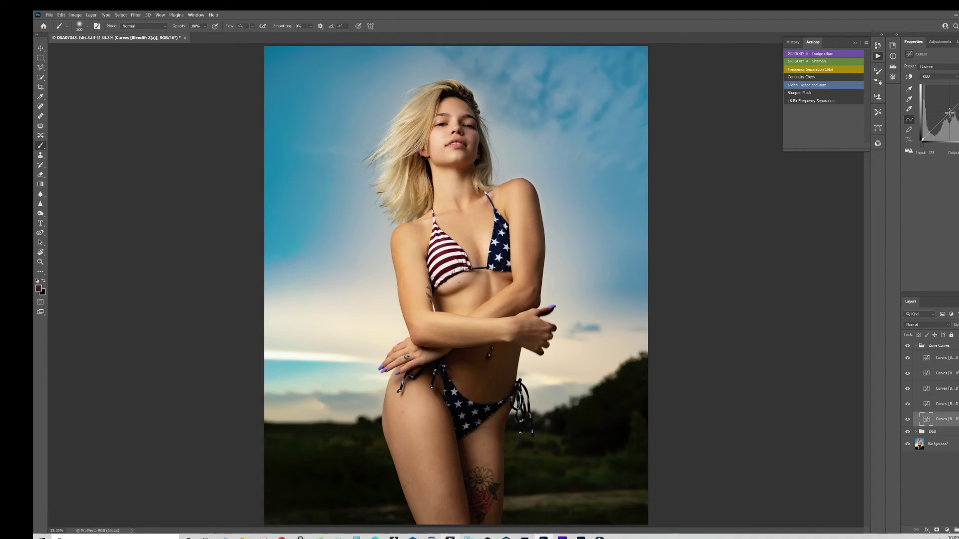
pyautogui.click(948, 114)
pyautogui.moveTo(949, 118); pyautogui.dragTo(952, 126)
pyautogui.click(916, 349)
pyautogui.click(916, 347)
# - Add a Hue/Saturation adjustment layer above Zone Curves and sample a purple fingernail to target the Blues range
pyautogui.click(947, 530)
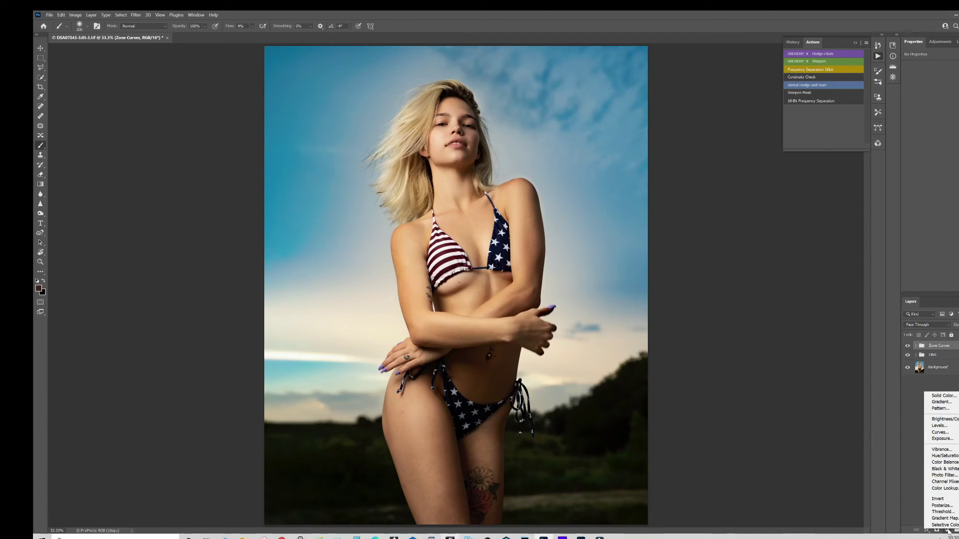
pyautogui.click(945, 455)
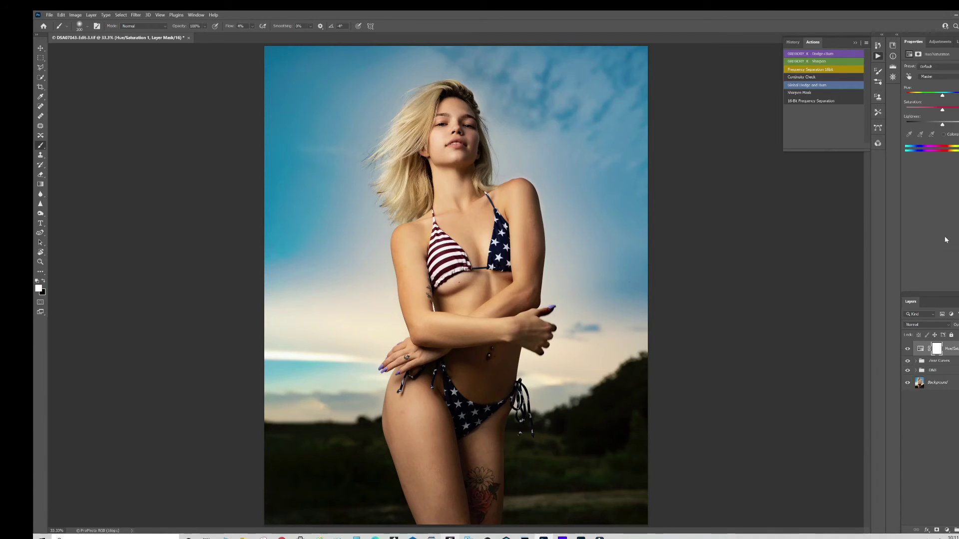
pyautogui.click(909, 76)
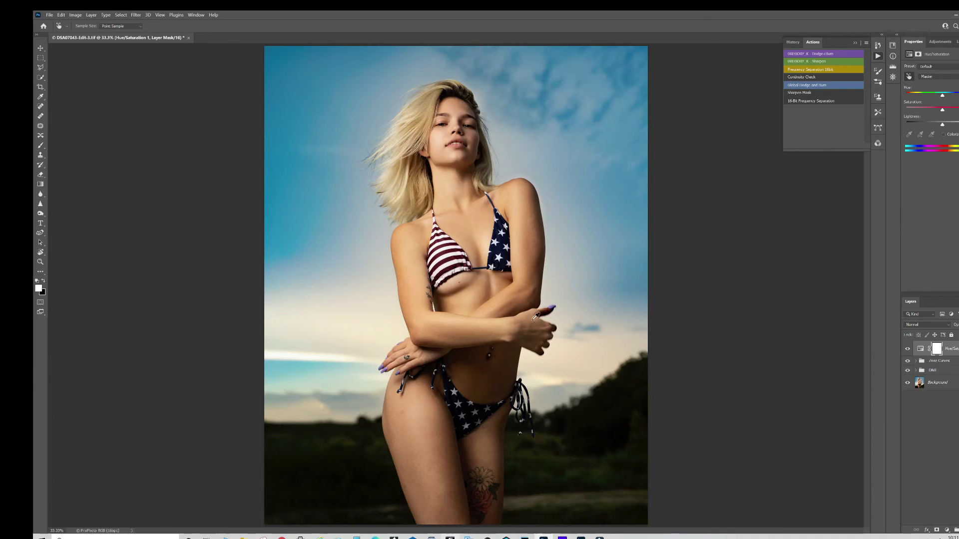
pyautogui.hotkey('ctrl', '+')
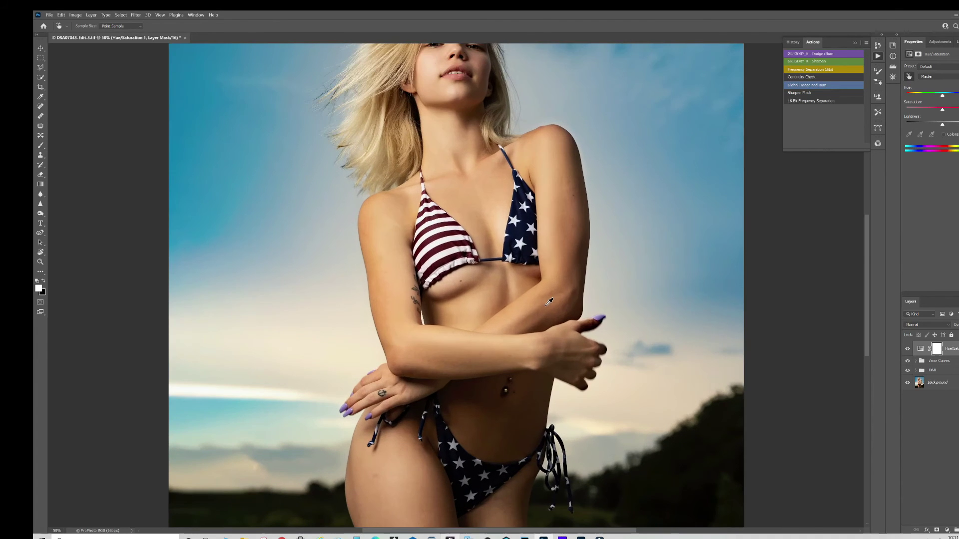
pyautogui.hotkey('ctrl', '+')
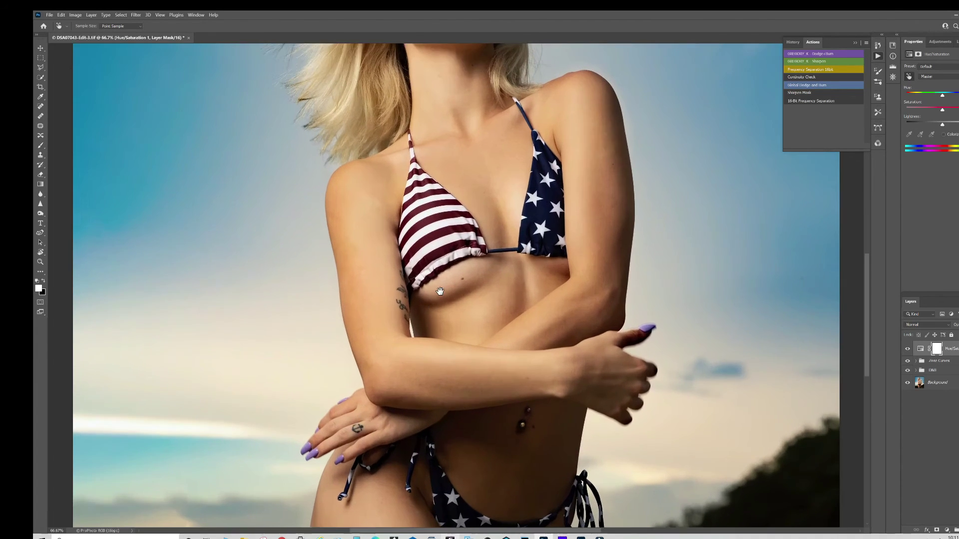
pyautogui.moveTo(435, 299); pyautogui.dragTo(457, 245)
pyautogui.click(472, 206)
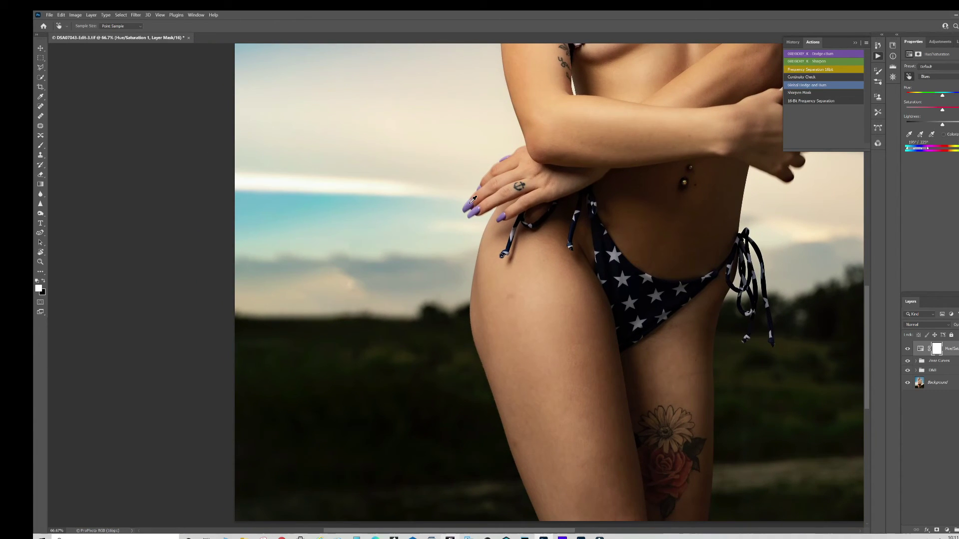
# - Shift the hue of the Blues range strongly toward cyan so the purple nails turn light blue
pyautogui.moveTo(943, 98); pyautogui.dragTo(942, 96)
pyautogui.click(951, 98)
pyautogui.moveTo(948, 98); pyautogui.dragTo(924, 96)
# - Add a second Hue/Saturation adjustment layer and shrink the brush to fit the raised thumb's nail
pyautogui.moveTo(629, 196); pyautogui.dragTo(561, 230)
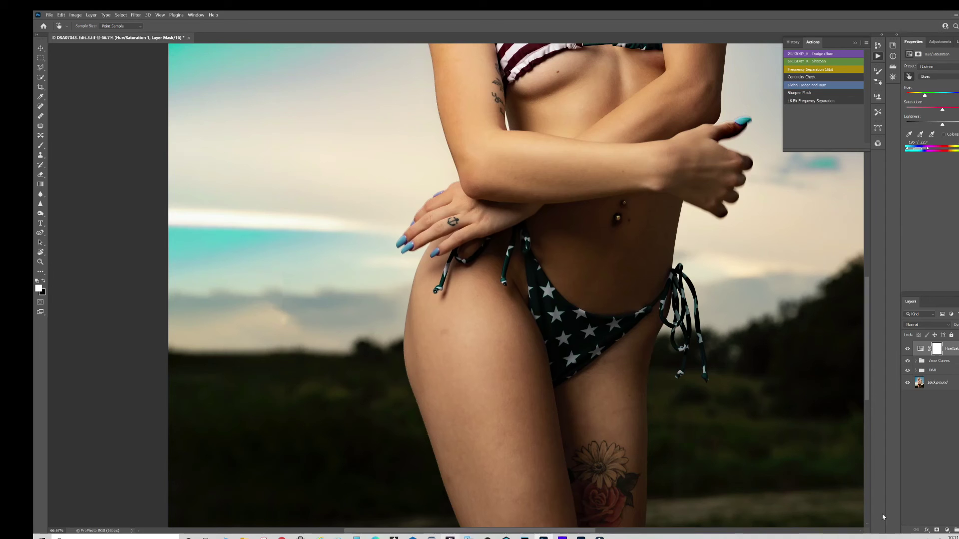
pyautogui.click(947, 530)
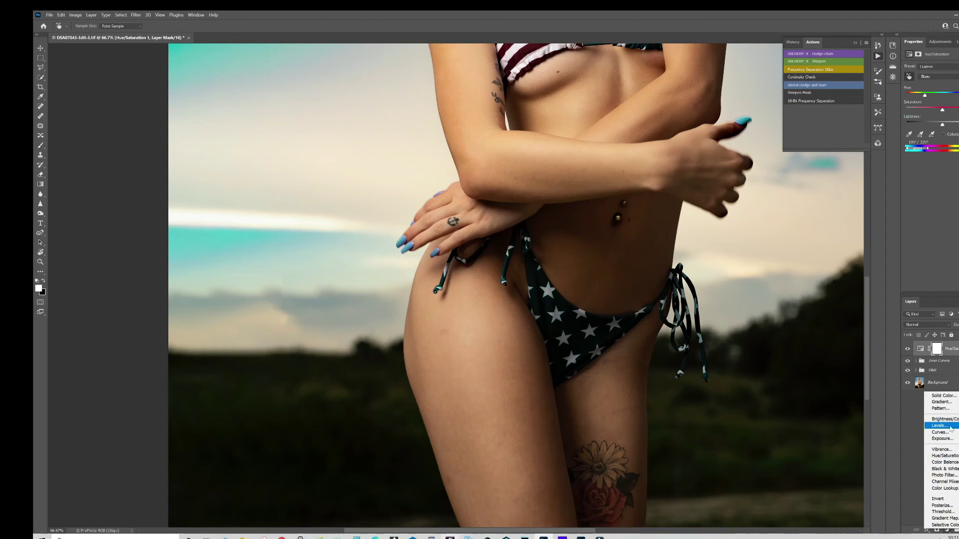
pyautogui.click(945, 456)
pyautogui.press('b')
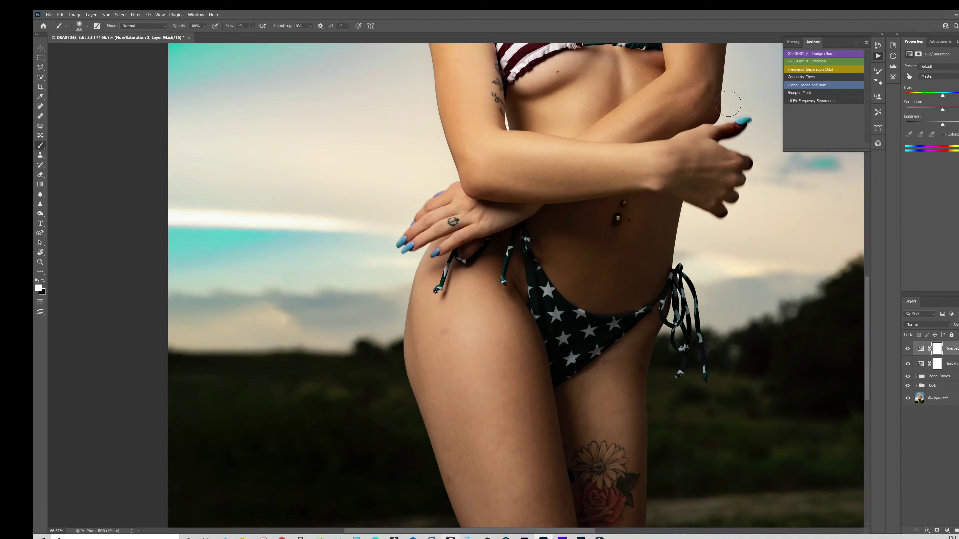
pyautogui.hotkey('ctrl', '1')
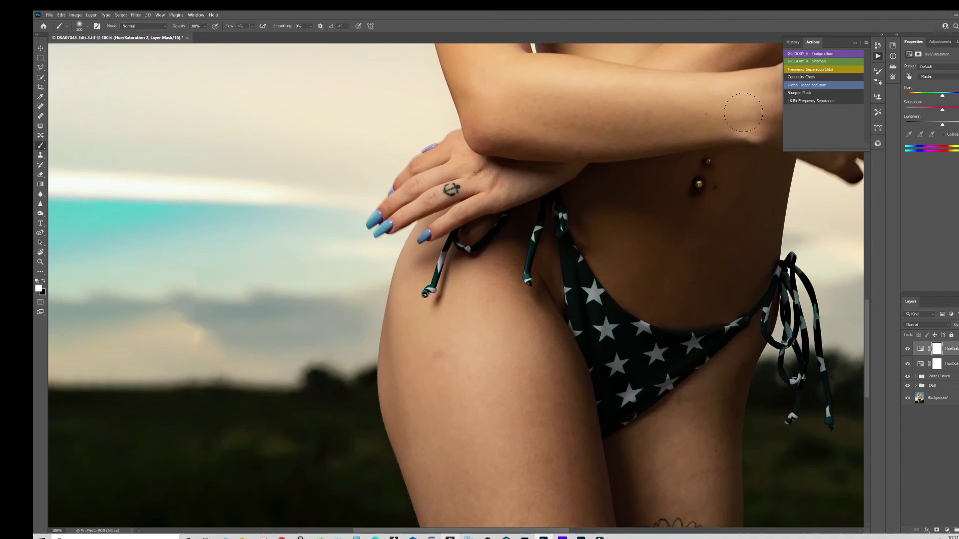
pyautogui.moveTo(457, 243); pyautogui.dragTo(391, 265)
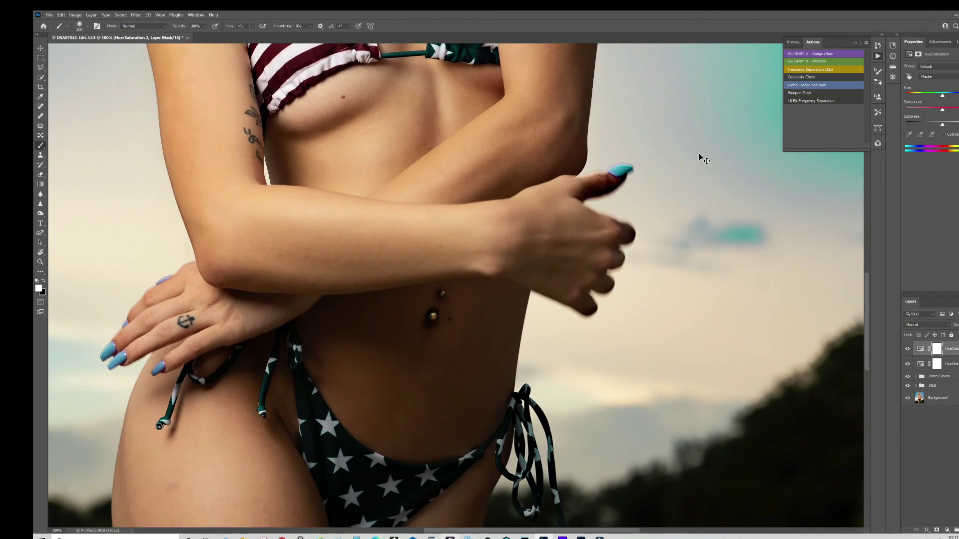
pyautogui.hotkey('ctrl', '+')
pyautogui.moveTo(686, 146)
pyautogui.mouseDown()
pyautogui.moveTo(513, 289)
pyautogui.moveTo(501, 326)
pyautogui.mouseUp()
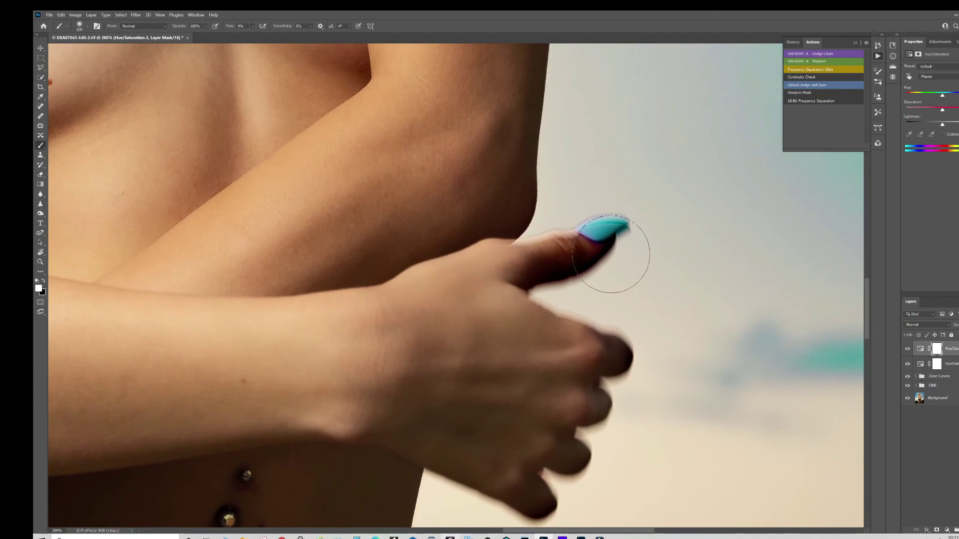
pyautogui.press('[')
pyautogui.press('[')
pyautogui.press('[')
pyautogui.press('[')
pyautogui.press('[')
pyautogui.press('[')
pyautogui.press('[')
pyautogui.press('[')
pyautogui.press('[')
pyautogui.press('[')
pyautogui.press('[')
pyautogui.press('[')
# - Lower the saturation slightly, invert the Hue/Saturation layer mask to black, and save the document
pyautogui.moveTo(941, 111); pyautogui.dragTo(934, 112)
pyautogui.hotkey('ctrl', 'i')
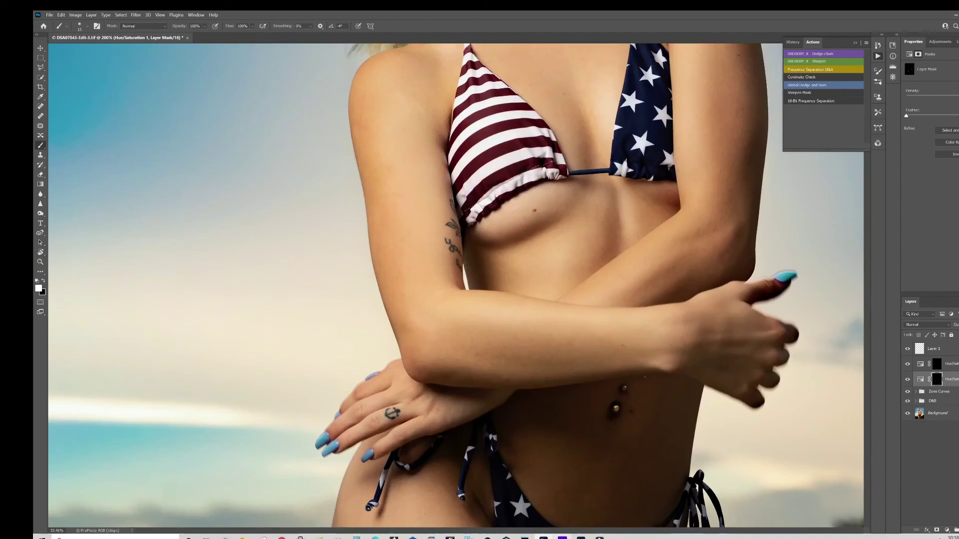
pyautogui.hotkey('ctrl', '0')
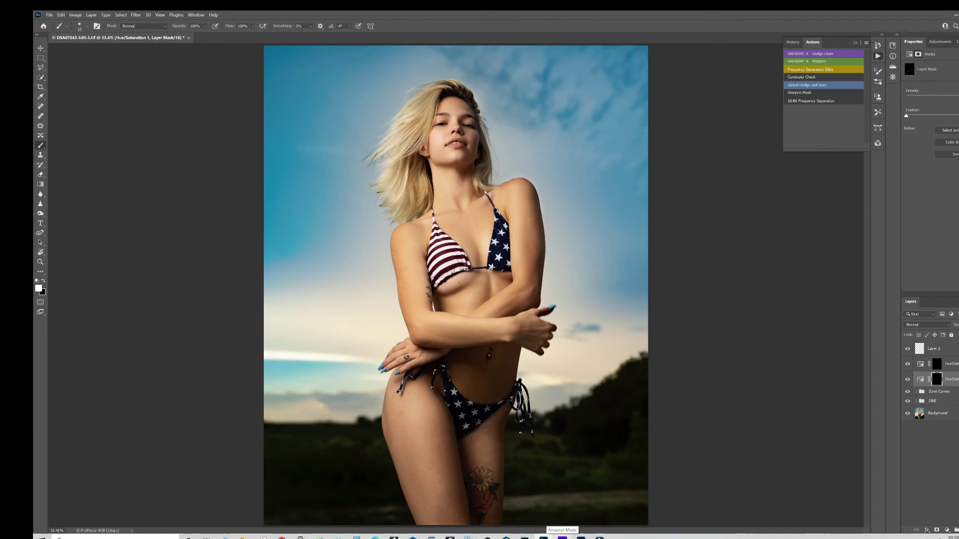
pyautogui.hotkey('ctrl', 's')
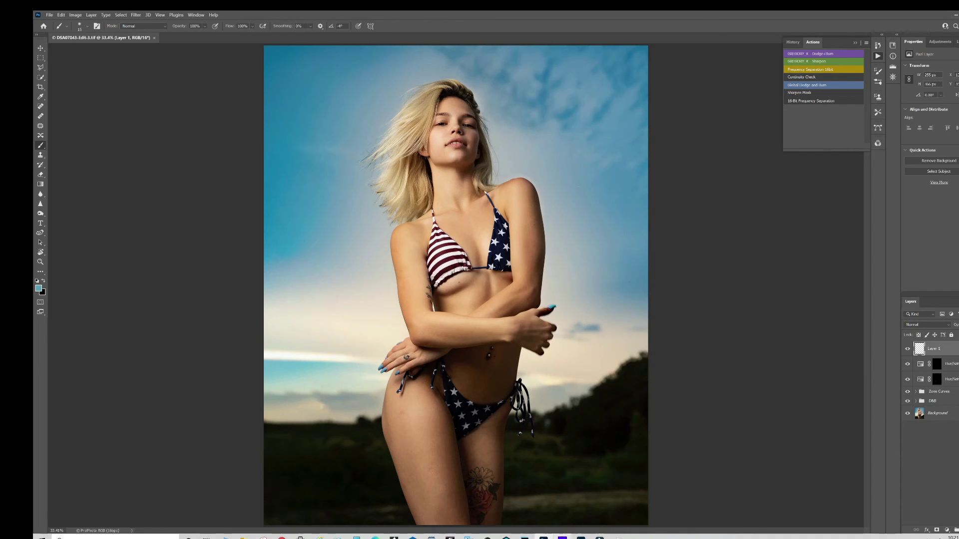
# - Add a Selective Color adjustment layer and fine-tune the cyan, magenta and yellow of the Neutrals while reducing their black
pyautogui.click(946, 530)
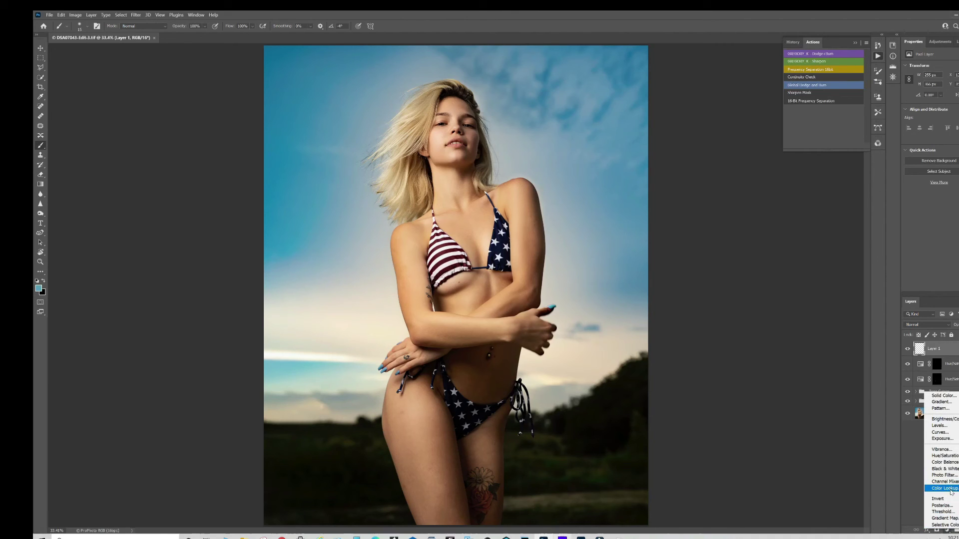
pyautogui.click(941, 525)
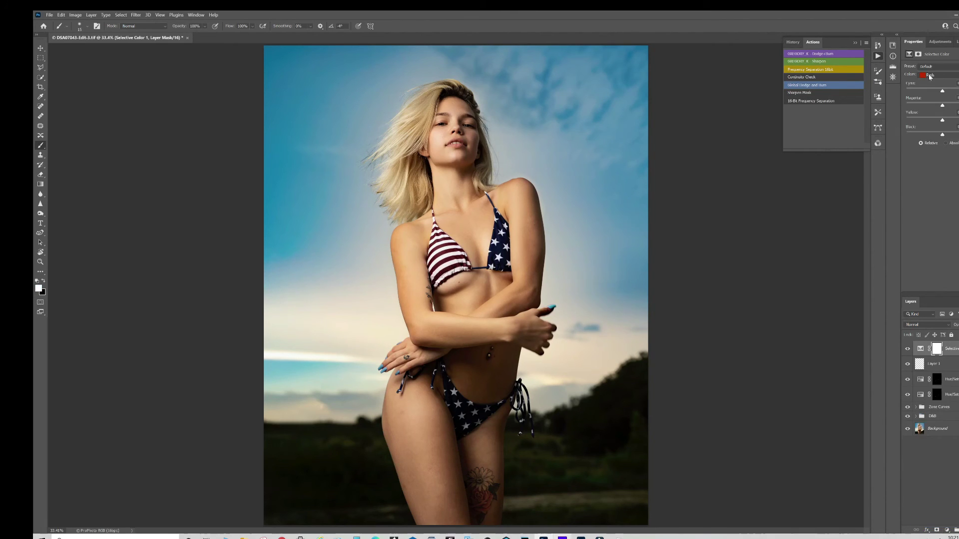
pyautogui.click(929, 77)
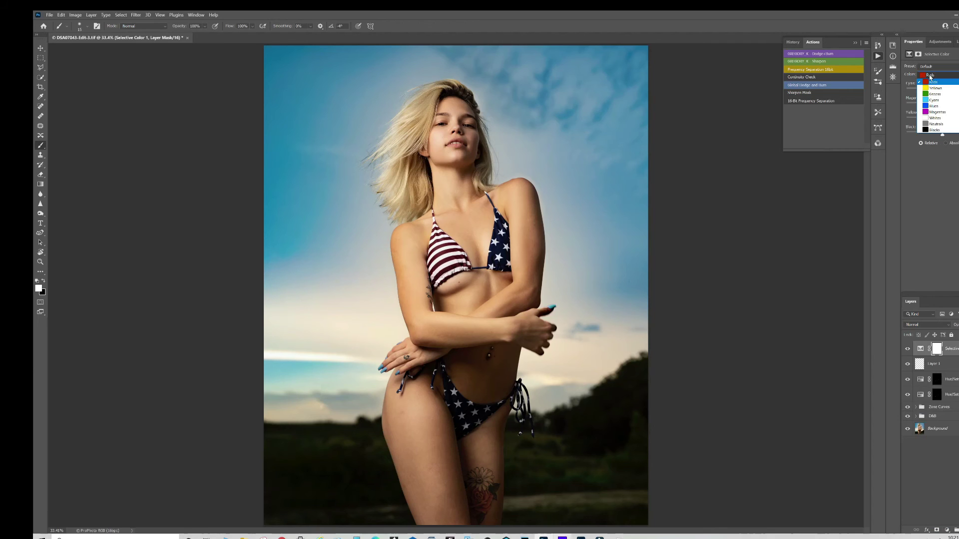
pyautogui.click(935, 124)
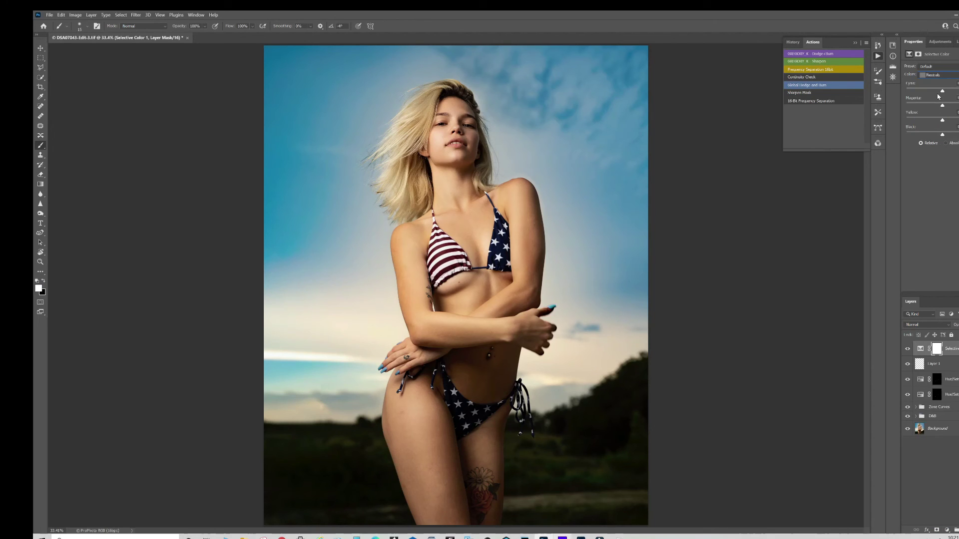
pyautogui.moveTo(943, 93); pyautogui.dragTo(944, 92)
pyautogui.moveTo(943, 107); pyautogui.dragTo(942, 106)
pyautogui.moveTo(943, 121); pyautogui.dragTo(941, 122)
pyautogui.moveTo(941, 122); pyautogui.dragTo(939, 121)
pyautogui.moveTo(940, 122); pyautogui.dragTo(942, 122)
pyautogui.moveTo(943, 136); pyautogui.dragTo(940, 136)
# - Switch Selective Color to Blacks and slightly adjust their cyan, magenta, yellow and black amounts
pyautogui.click(952, 75)
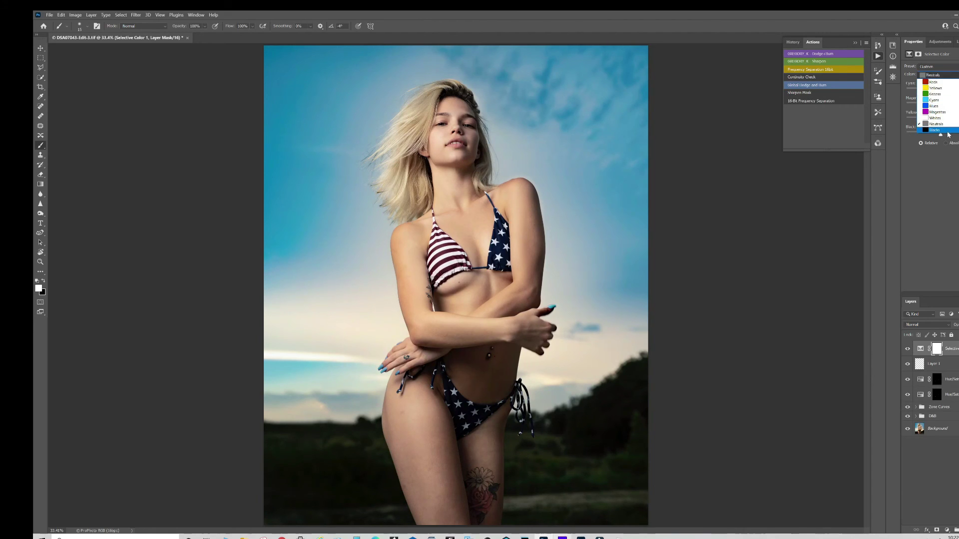
pyautogui.click(944, 132)
pyautogui.moveTo(942, 93); pyautogui.dragTo(943, 93)
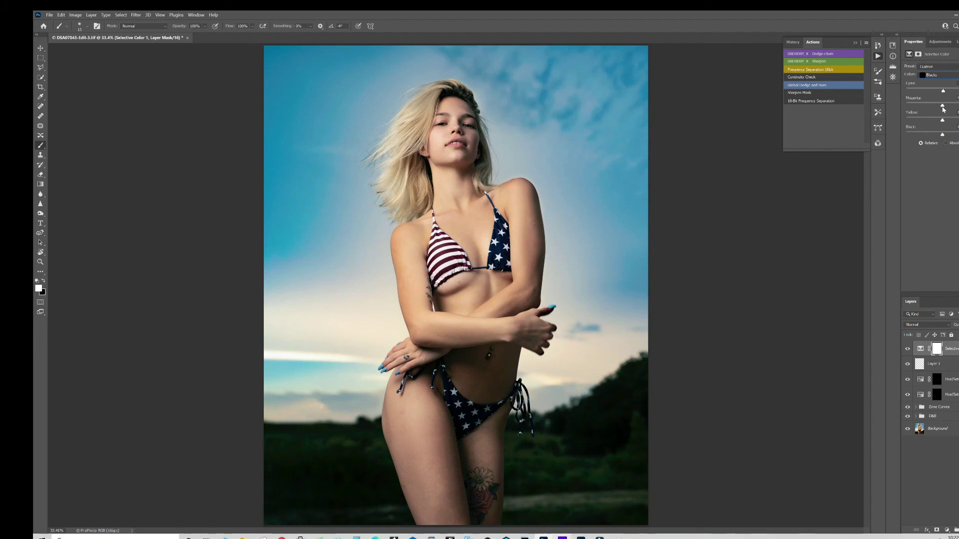
pyautogui.moveTo(941, 106); pyautogui.dragTo(943, 107)
pyautogui.moveTo(942, 120); pyautogui.dragTo(944, 122)
pyautogui.moveTo(942, 135); pyautogui.dragTo(942, 136)
# - Switch Selective Color to Reds and reduce their cyan slightly to warm the skin
pyautogui.click(931, 76)
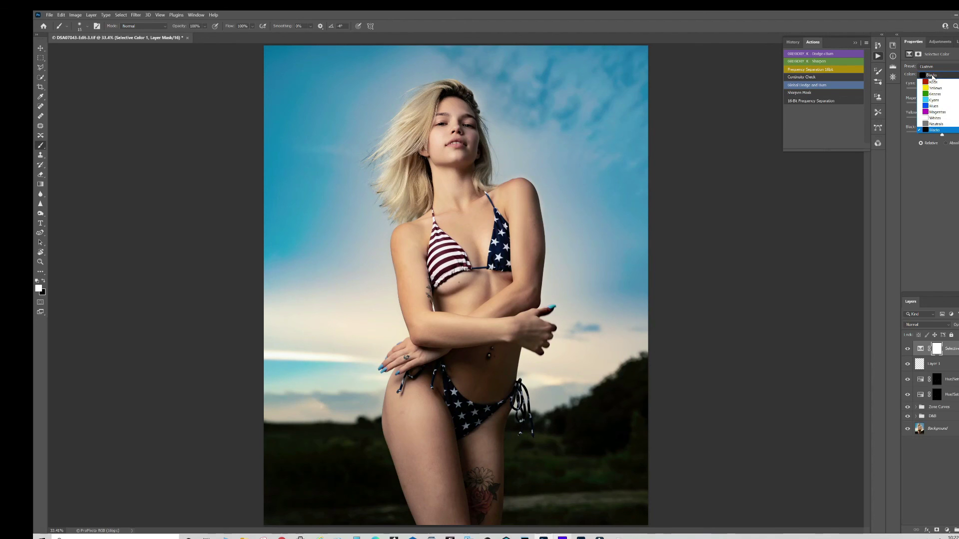
pyautogui.click(933, 82)
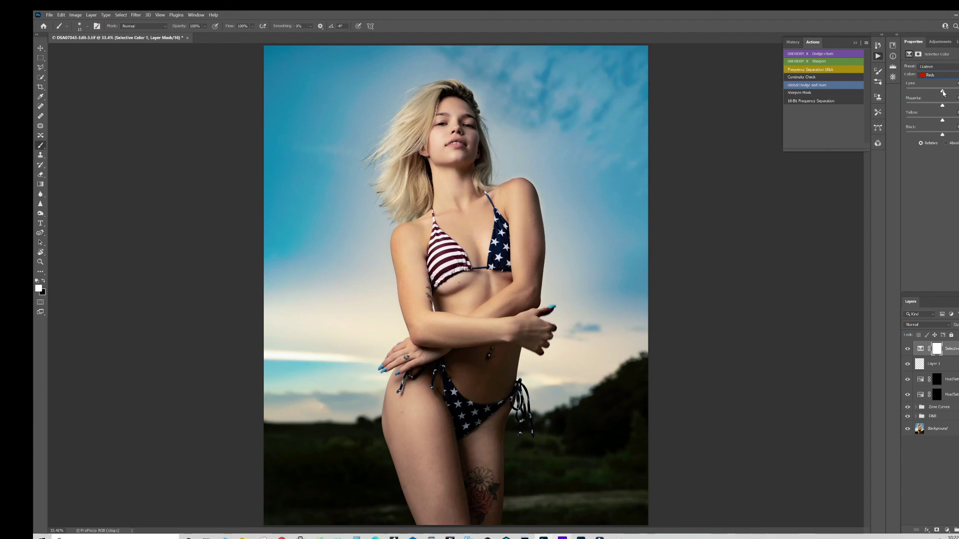
pyautogui.moveTo(943, 92)
pyautogui.mouseDown()
pyautogui.moveTo(951, 92)
pyautogui.moveTo(940, 96)
pyautogui.mouseUp()
# - Add a Color Balance adjustment layer and shift the midtones slightly toward cyan, fine-tuning the yellow–blue balance
pyautogui.click(947, 530)
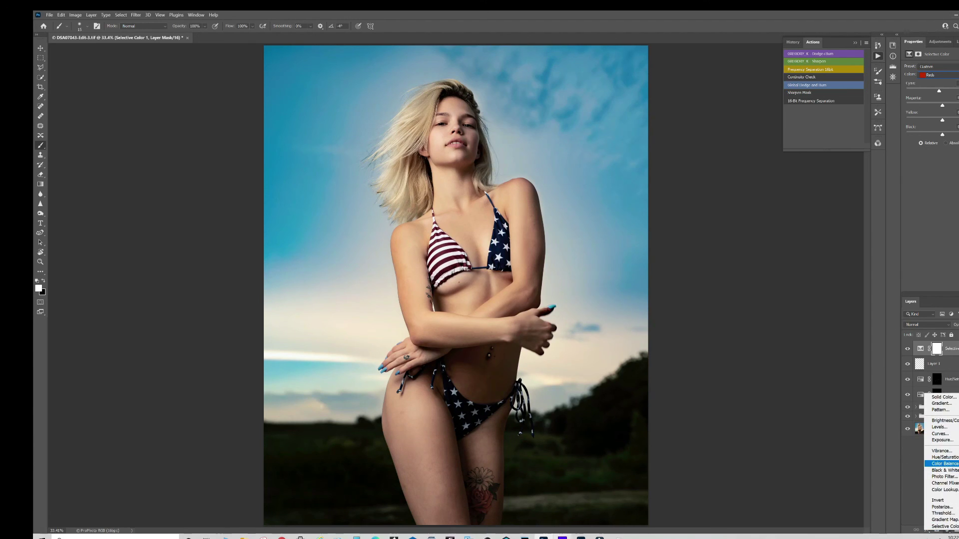
pyautogui.click(942, 464)
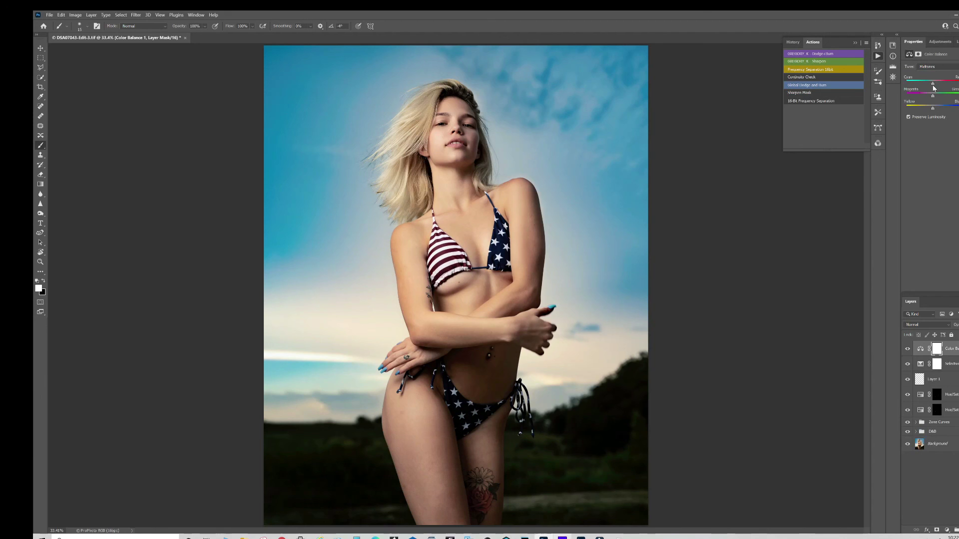
pyautogui.moveTo(932, 86); pyautogui.dragTo(931, 89)
pyautogui.moveTo(935, 110); pyautogui.dragTo(931, 110)
pyautogui.moveTo(932, 110); pyautogui.dragTo(934, 110)
# - Expand the D&B group, check the image in the Helper group's monochrome view, hide Helper again, and save the document
pyautogui.click(916, 422)
pyautogui.click(915, 423)
pyautogui.click(915, 431)
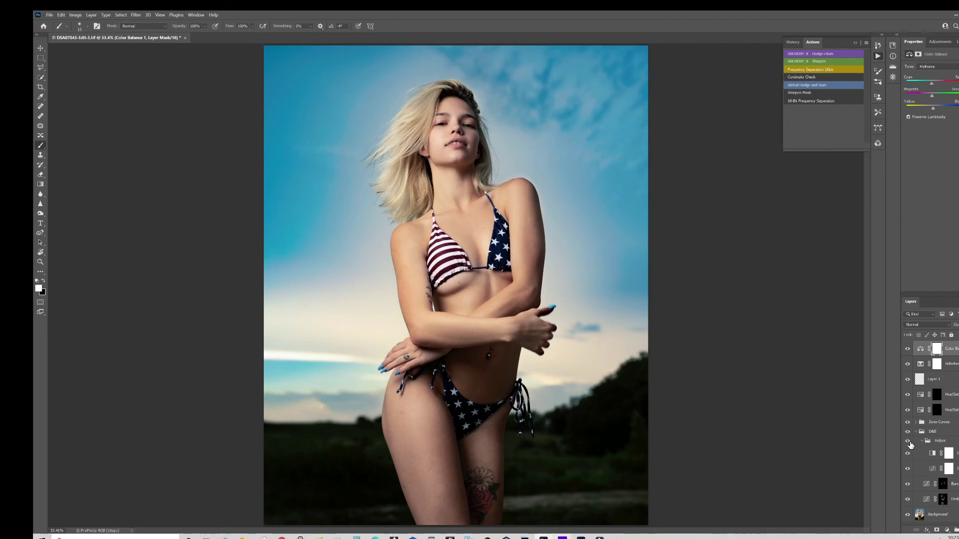
pyautogui.click(908, 441)
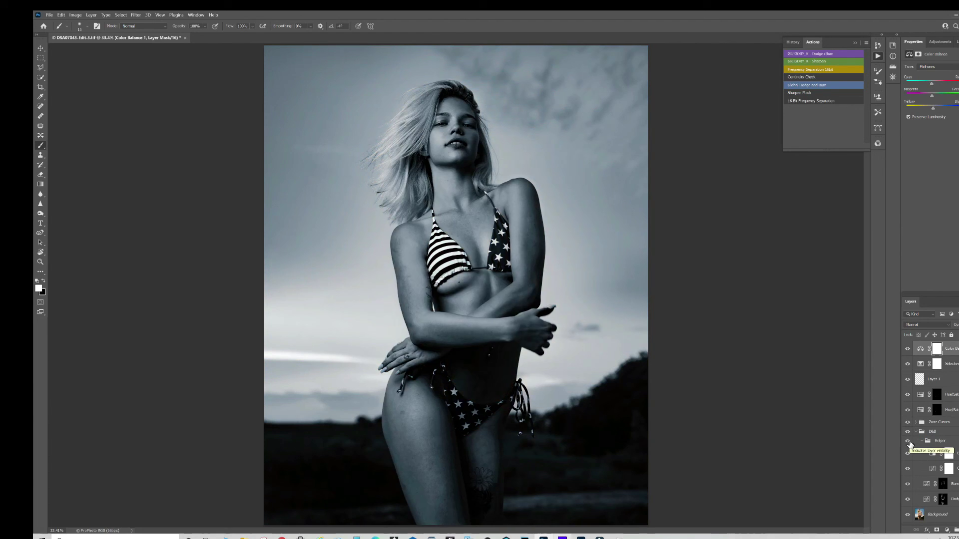
pyautogui.click(907, 442)
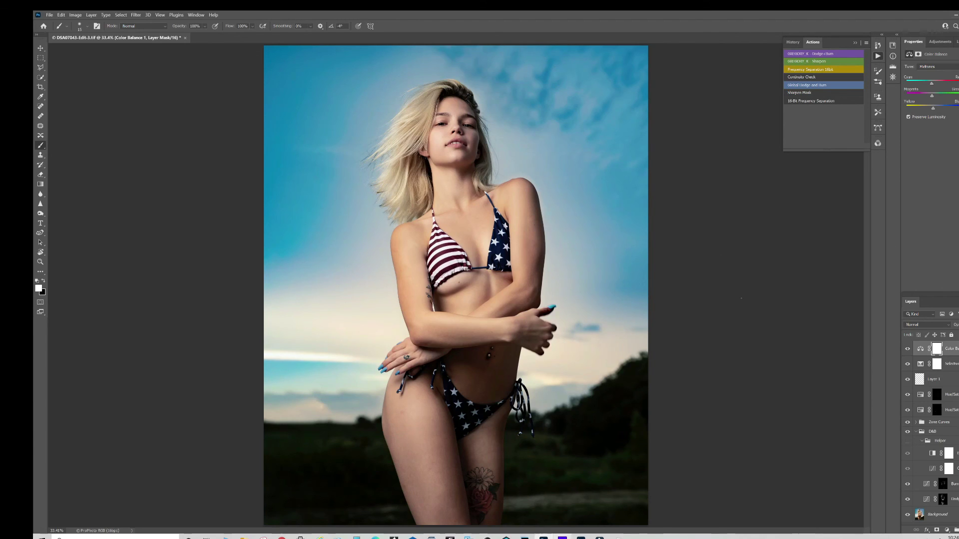
pyautogui.hotkey('ctrl', 's')
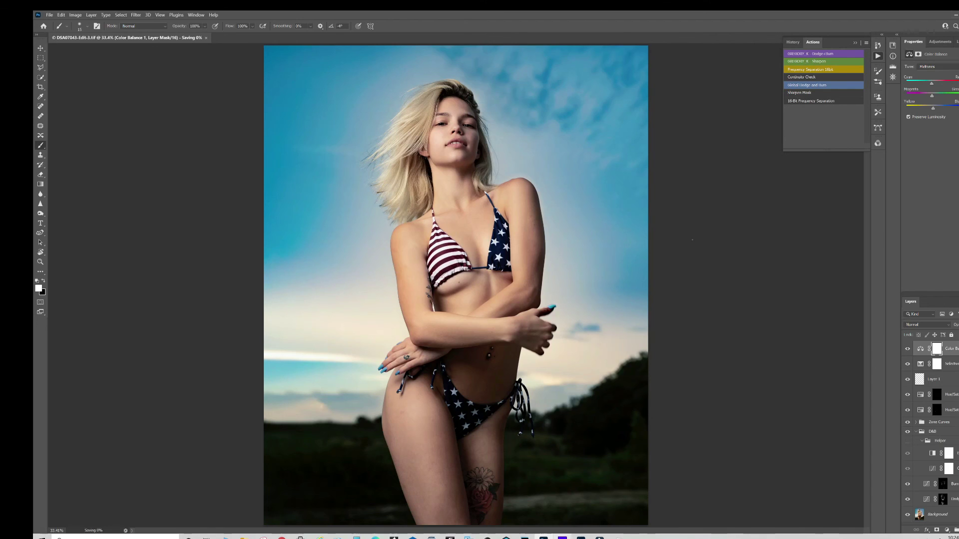